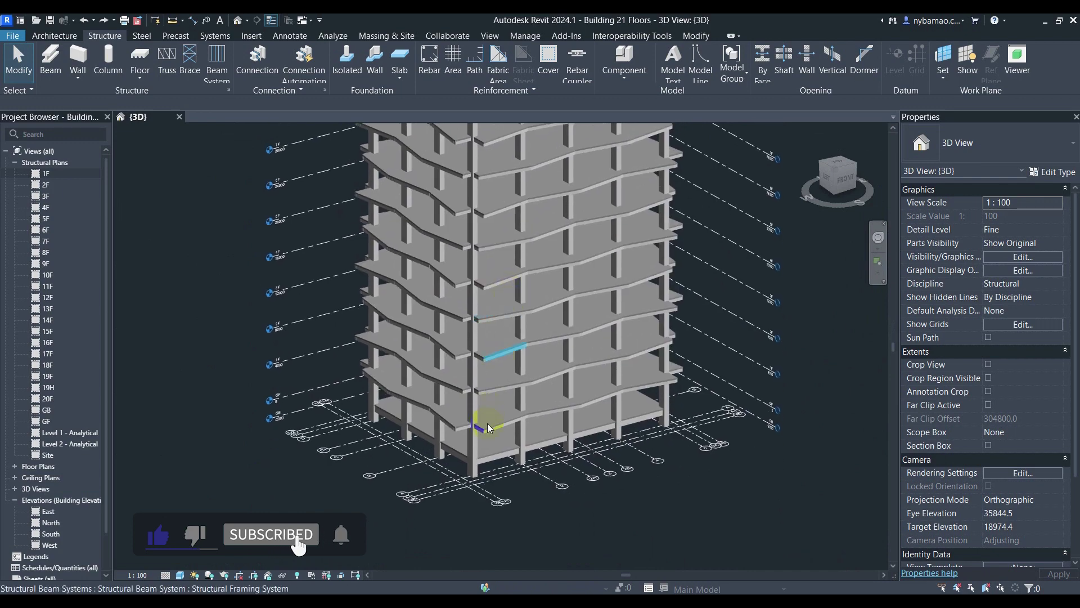
# Examine the lower floors, columns and slab edges of the 21-floor building from several sides in 3D
pyautogui.scroll(-1, 472, 458)
pyautogui.keyDown('shift'); pyautogui.moveTo(457, 471); pyautogui.dragTo(486, 460, button='middle'); pyautogui.keyUp('shift')
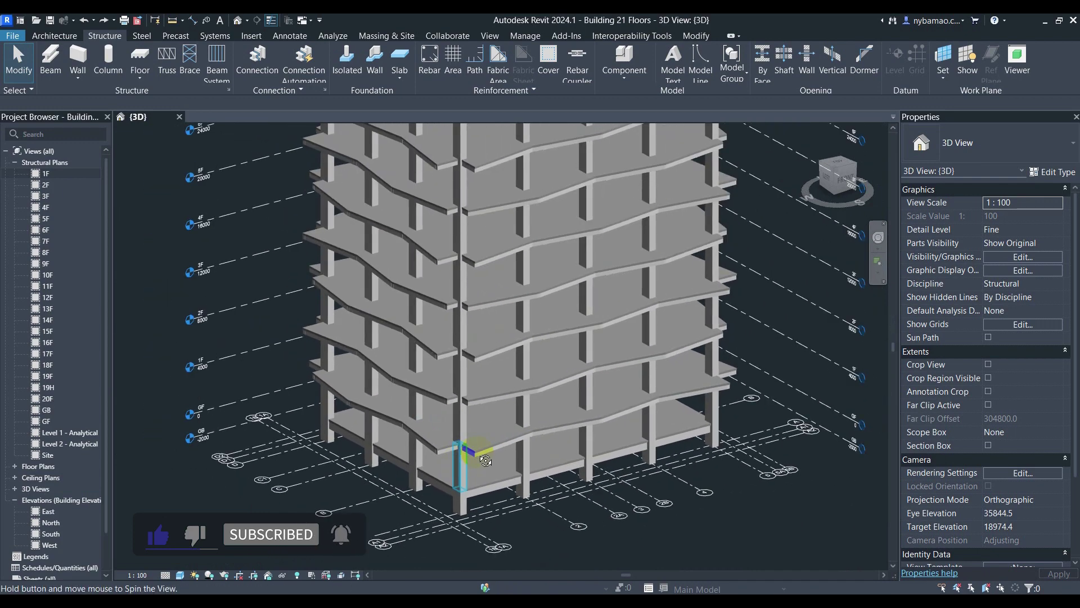
pyautogui.keyDown('shift'); pyautogui.moveTo(513, 406); pyautogui.dragTo(637, 433, button='middle'); pyautogui.keyUp('shift')
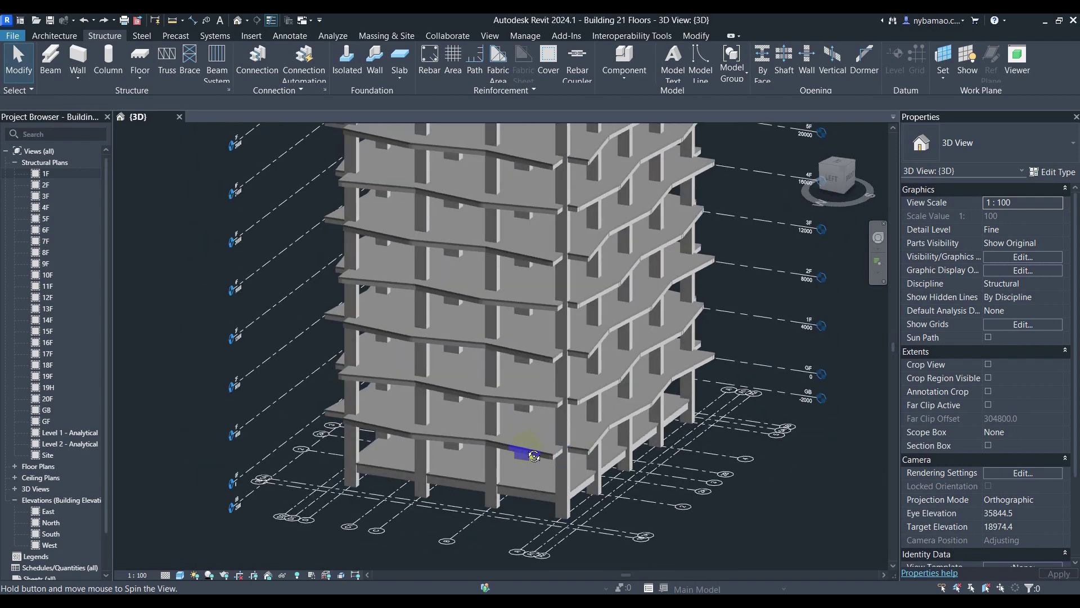
pyautogui.keyDown('shift'); pyautogui.moveTo(483, 464); pyautogui.dragTo(489, 439, button='middle'); pyautogui.keyUp('shift')
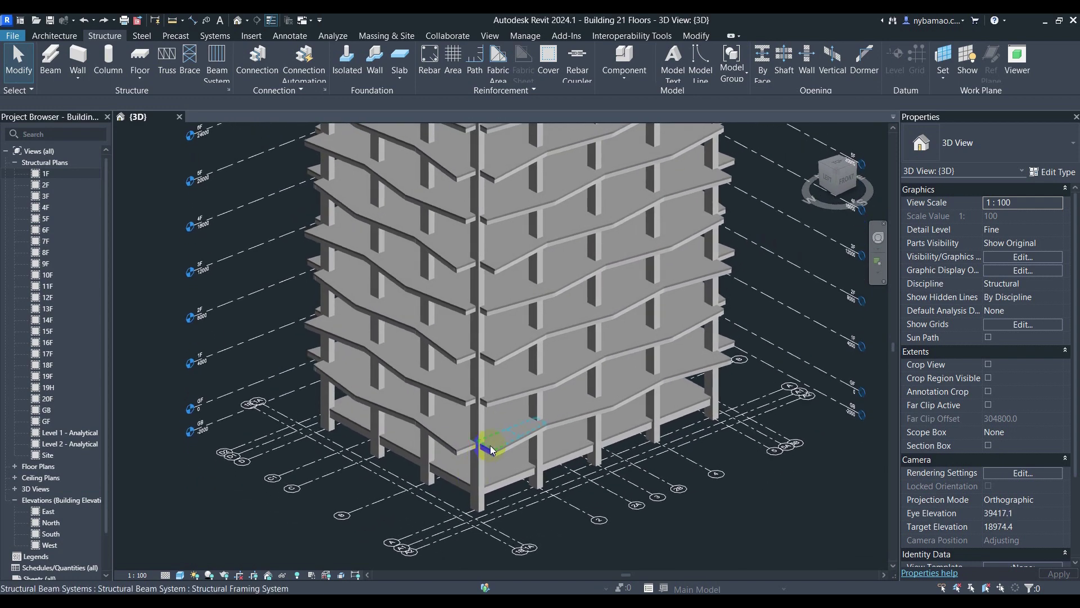
pyautogui.scroll(2, 490, 449)
pyautogui.scroll(-3, 491, 449)
pyautogui.moveTo(475, 504); pyautogui.dragTo(501, 465, button='middle')
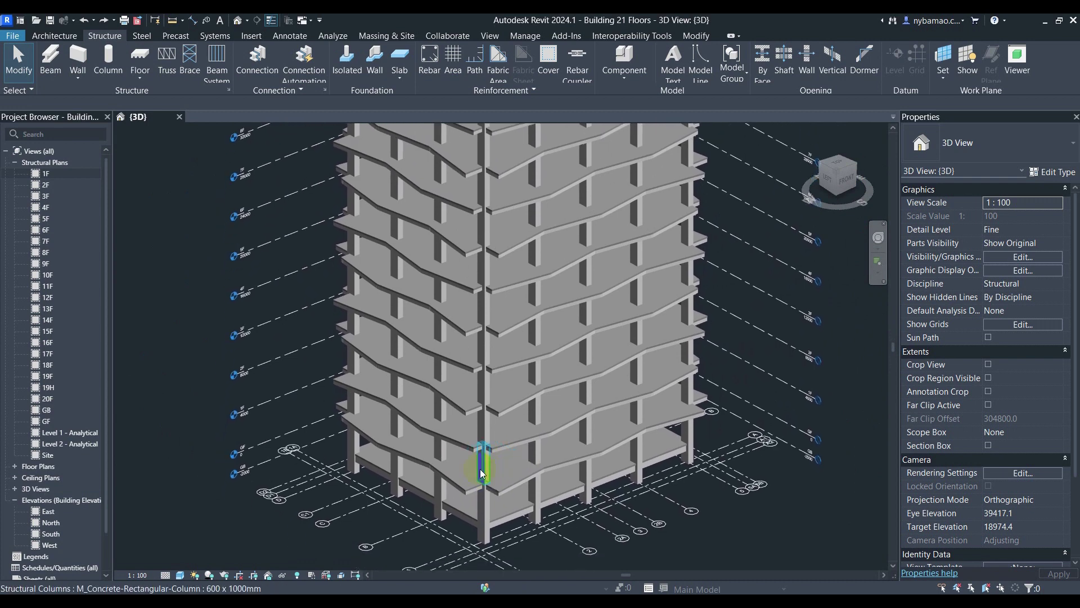
# Open the GF structural plan and frame its whole beam and grid layout
pyautogui.click(38, 410)
pyautogui.click(48, 421)
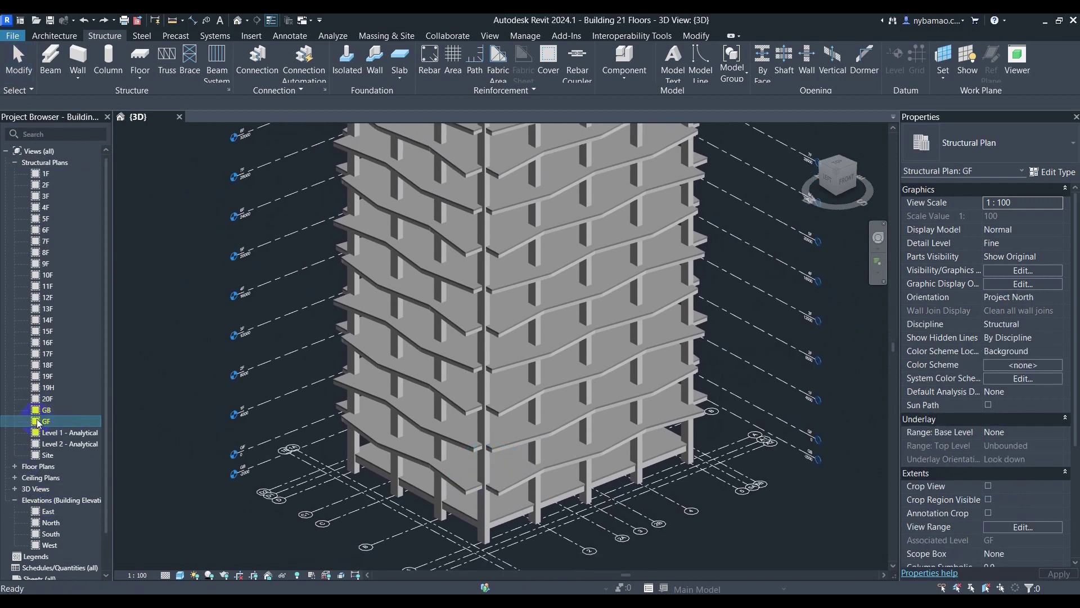
pyautogui.doubleClick(48, 422)
pyautogui.scroll(2, 482, 361)
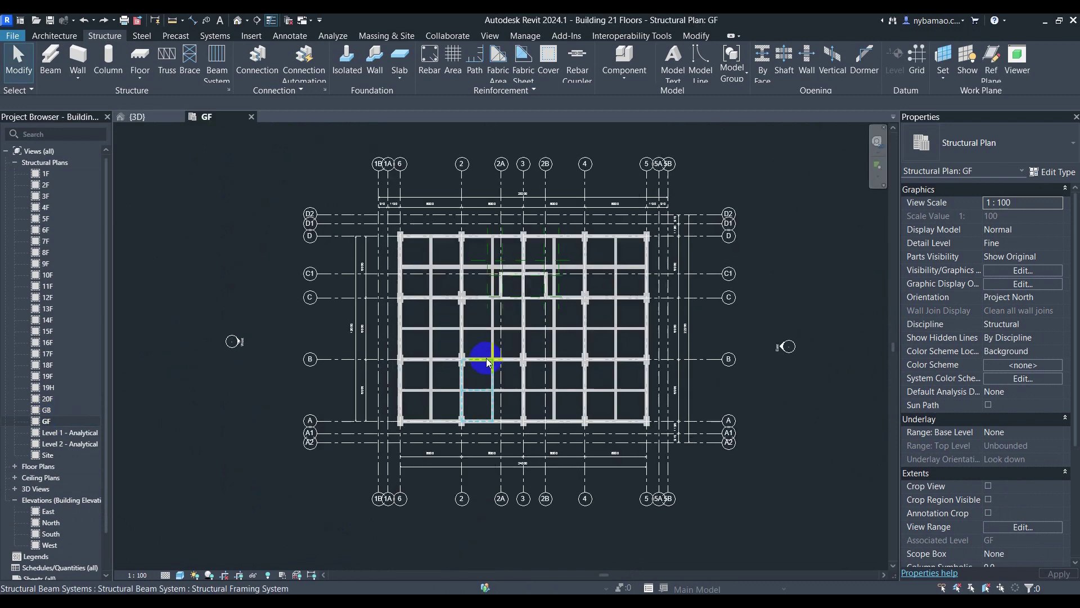
pyautogui.moveTo(513, 374); pyautogui.dragTo(495, 393, button='middle')
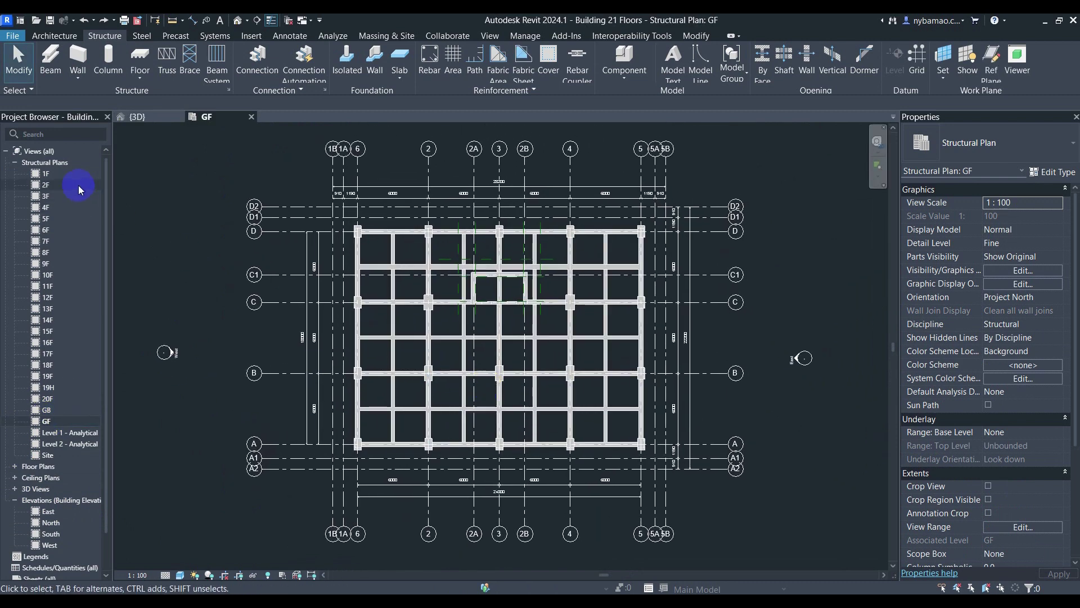
# Inspect the beam layout in the 1F structural plan, then return to the GF structural plan
pyautogui.click(44, 177)
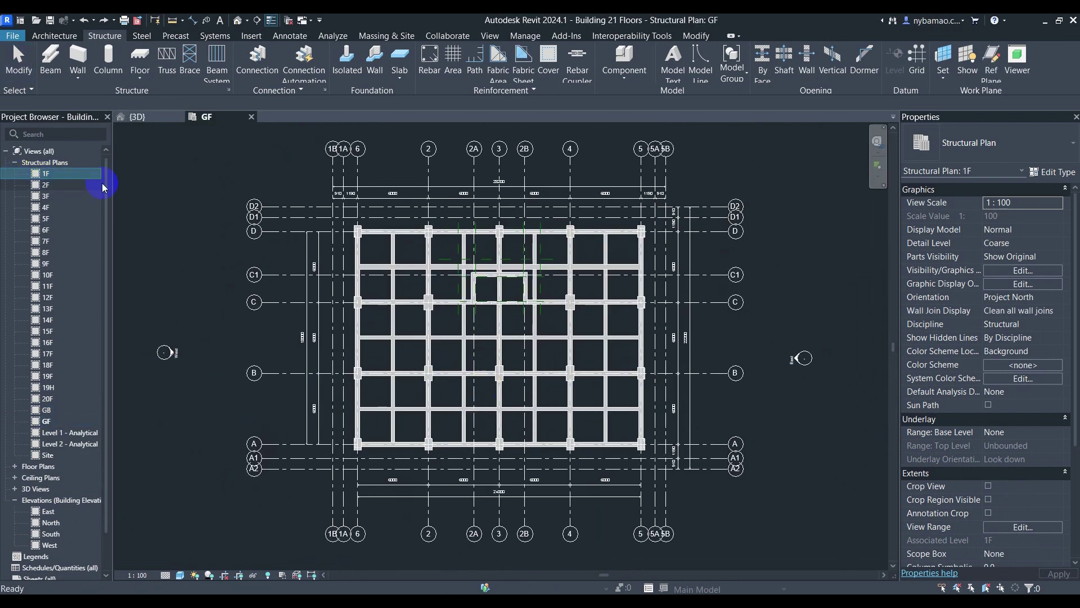
pyautogui.doubleClick(48, 178)
pyautogui.scroll(3, 451, 318)
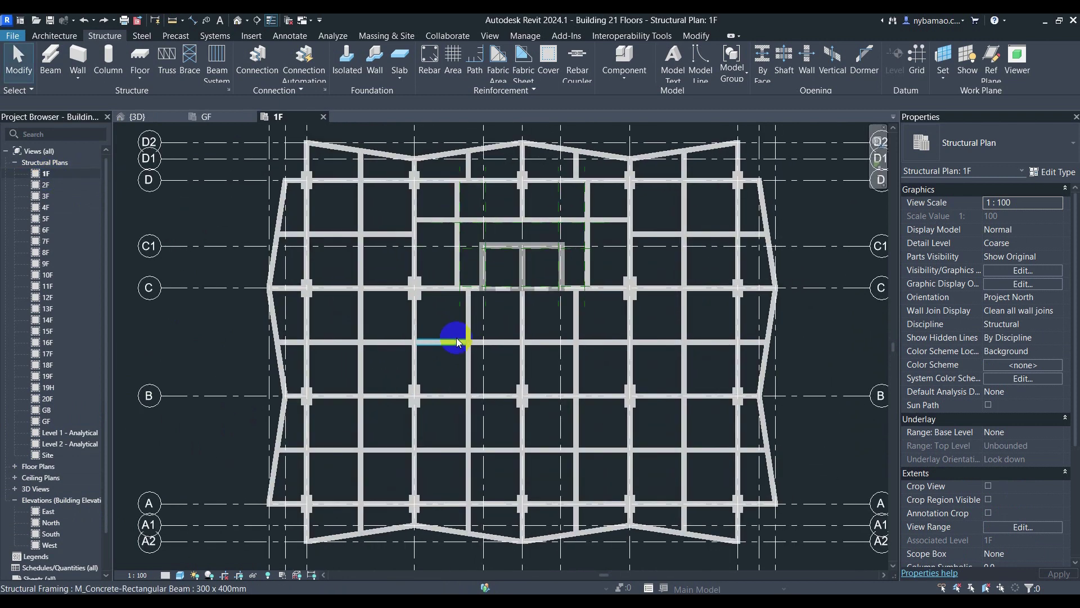
pyautogui.scroll(-1, 457, 341)
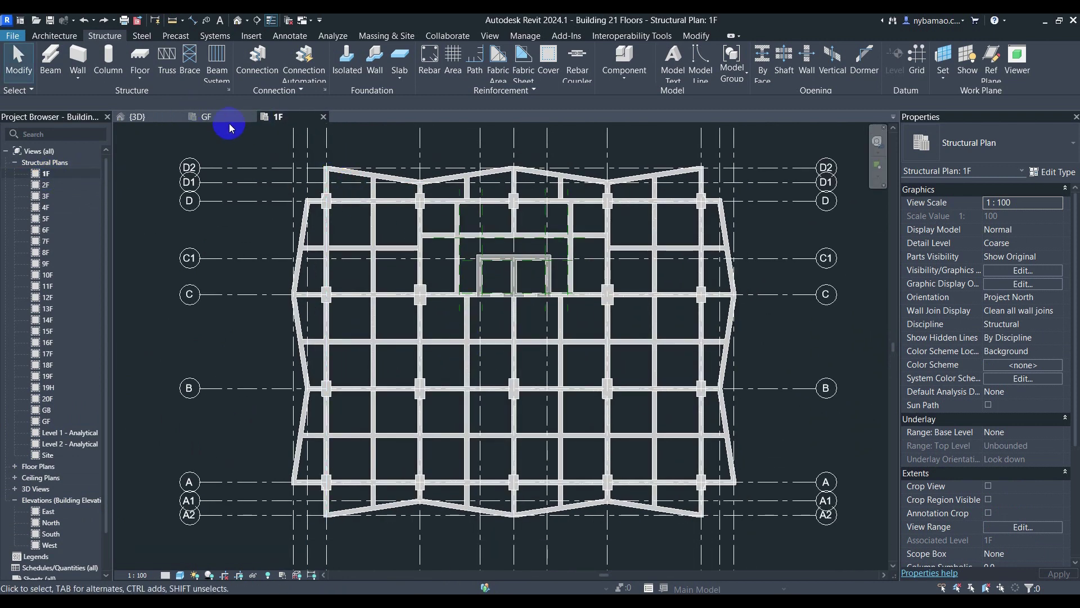
pyautogui.click(230, 124)
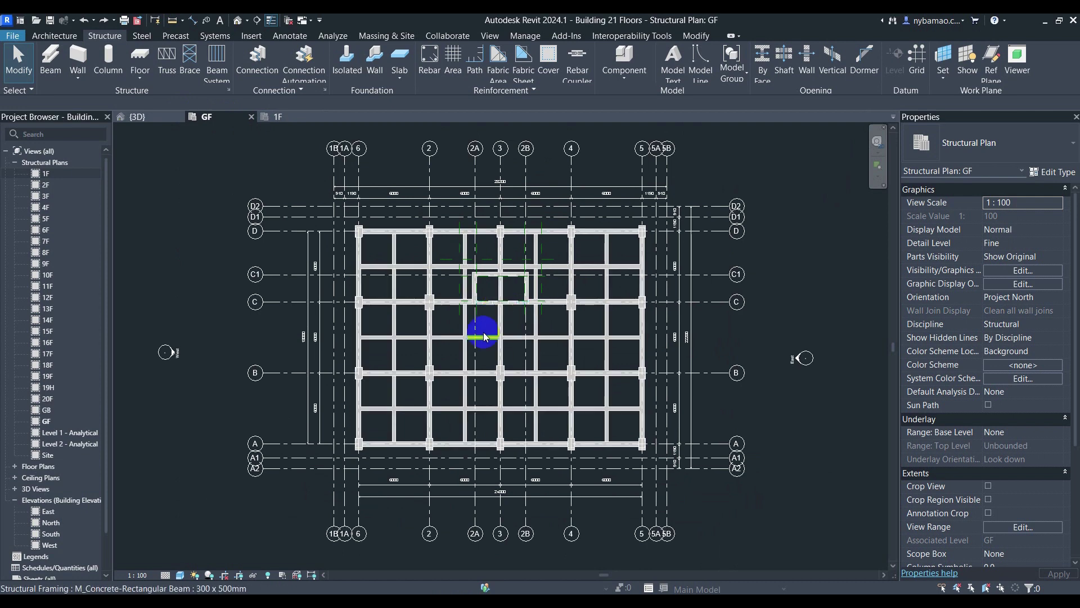
pyautogui.moveTo(414, 352); pyautogui.dragTo(416, 357, button='middle')
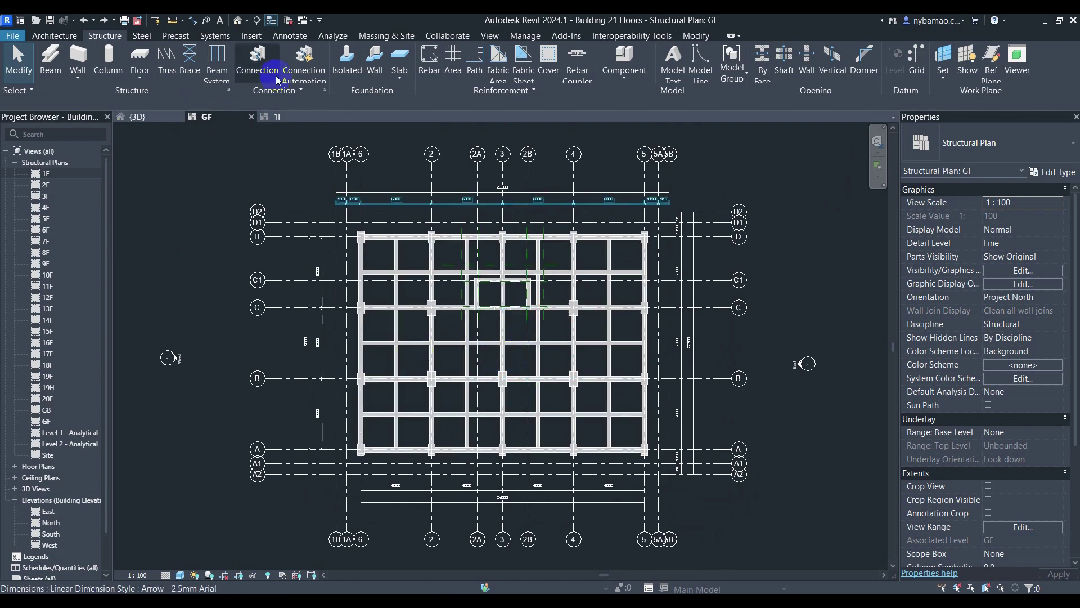
# Tag by category, with leaders, two 300 x 500mm joists between grids B and C and the 400 x 800mm beam on grid B
pyautogui.click(288, 37)
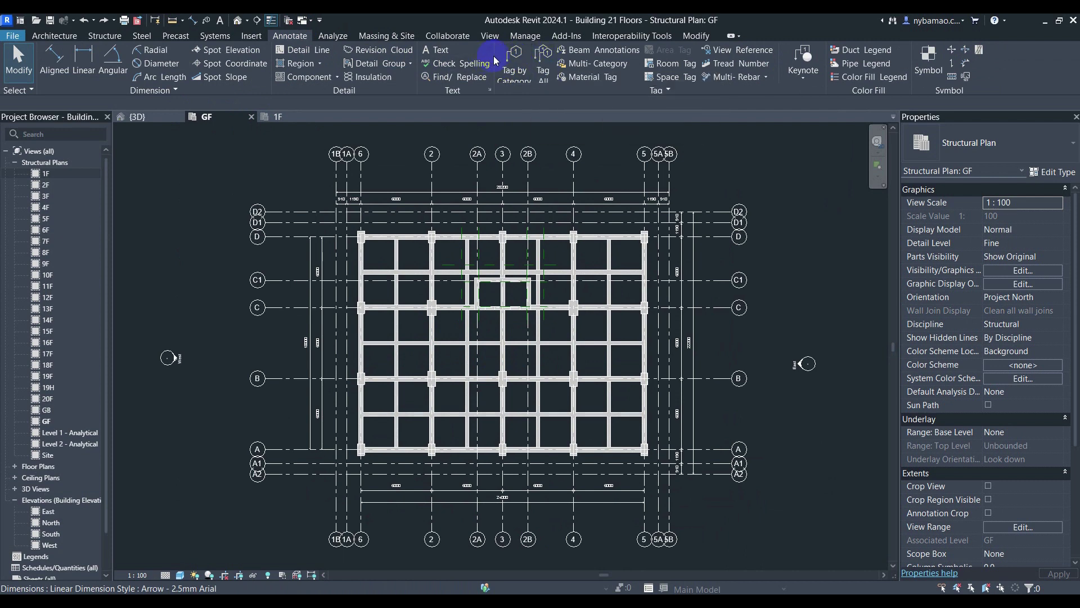
pyautogui.click(520, 68)
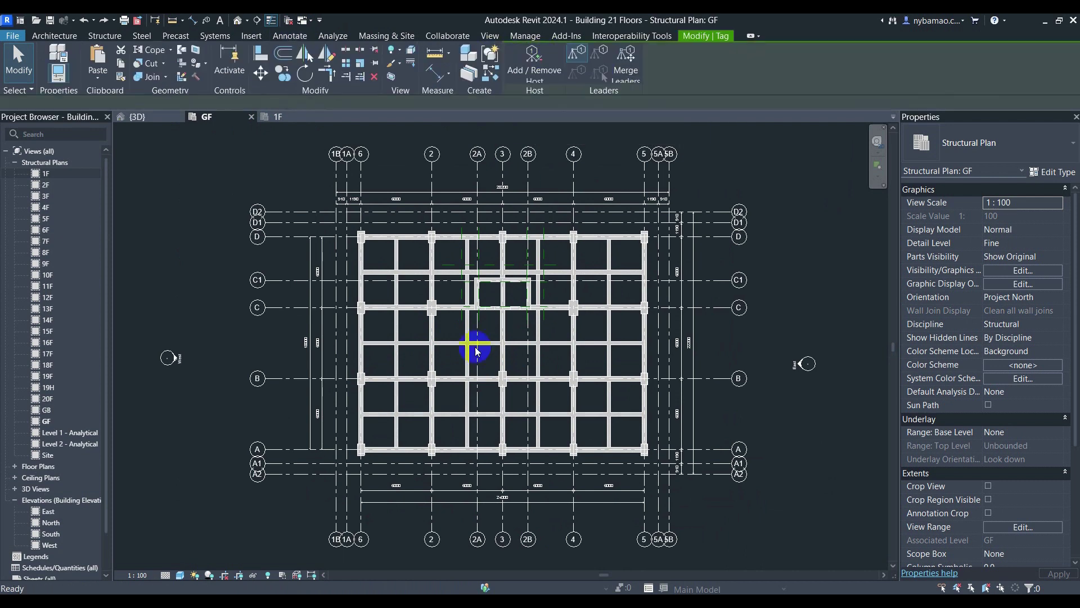
pyautogui.scroll(4, 411, 374)
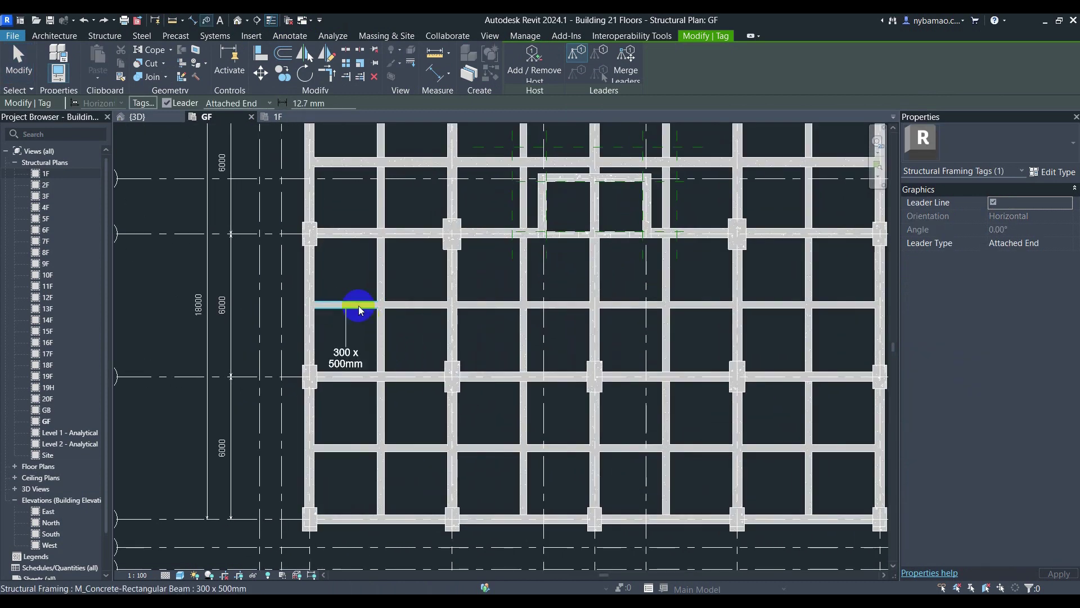
pyautogui.click(345, 296)
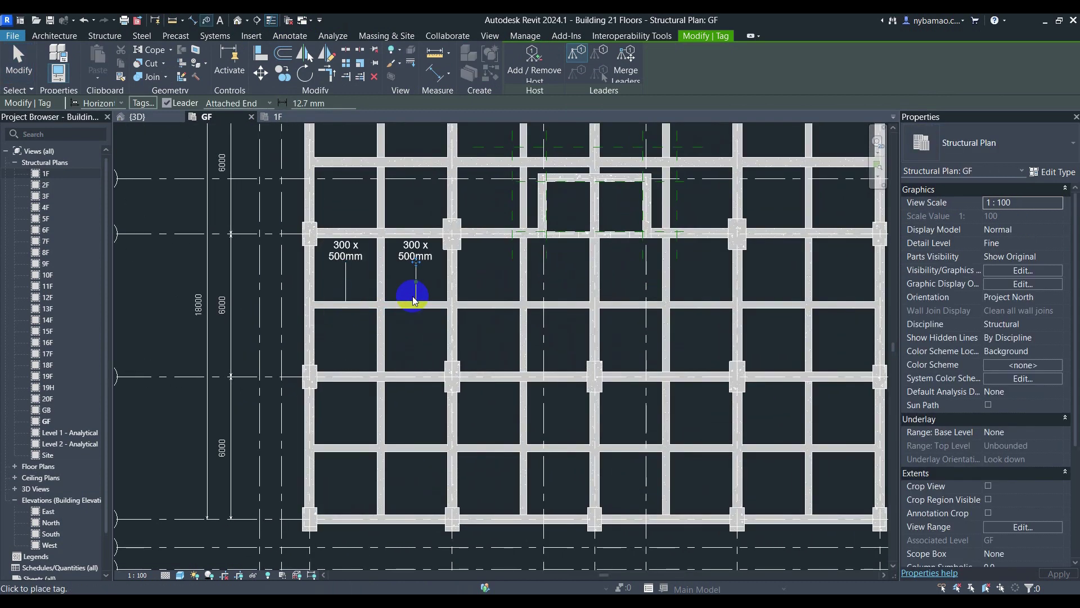
pyautogui.click(413, 300)
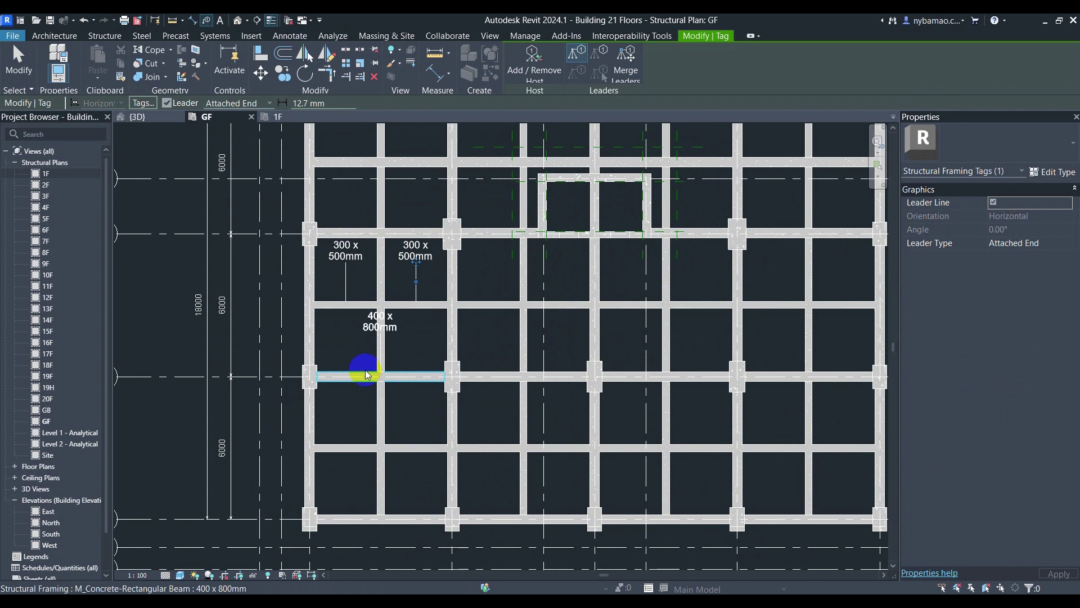
pyautogui.click(366, 374)
pyautogui.click(19, 59)
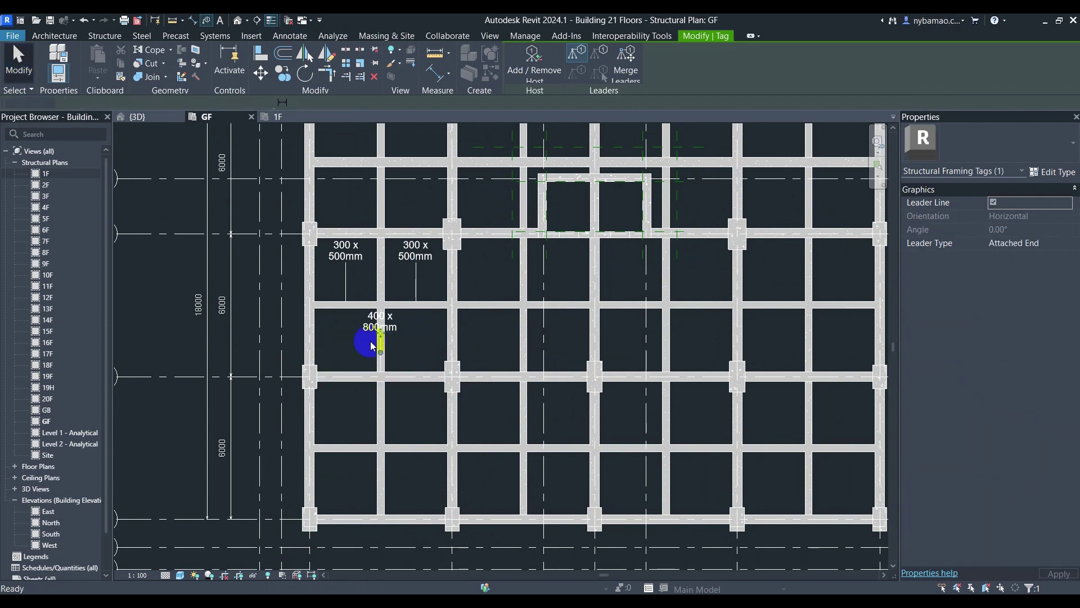
# Move the right-hand 300 x 500mm tag closer to its beam and bend the leader of the left-hand one
pyautogui.scroll(3, 370, 346)
pyautogui.click(406, 279)
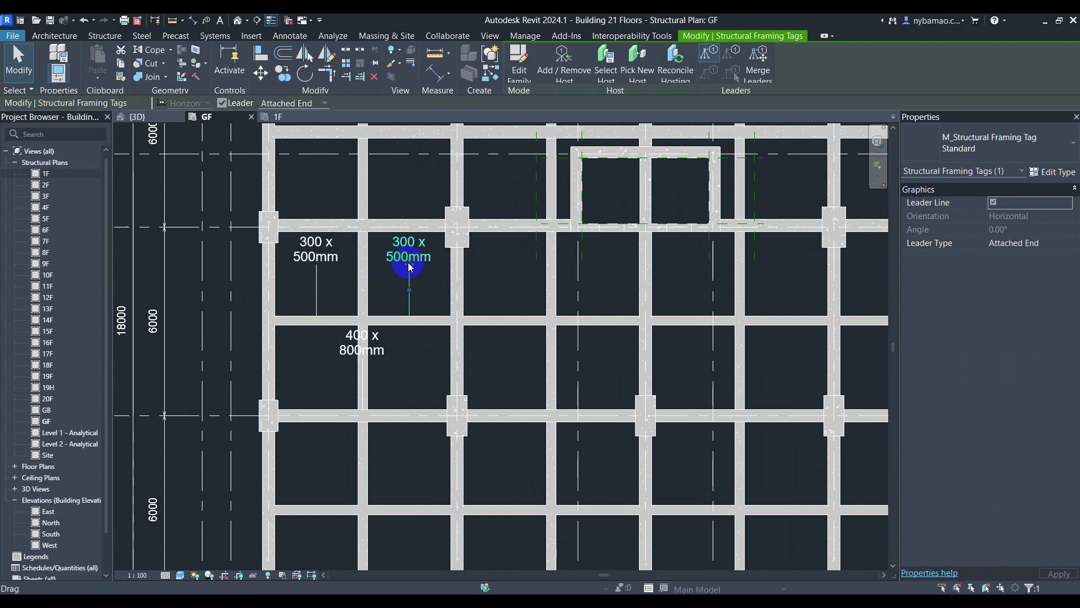
pyautogui.moveTo(409, 266); pyautogui.dragTo(409, 305)
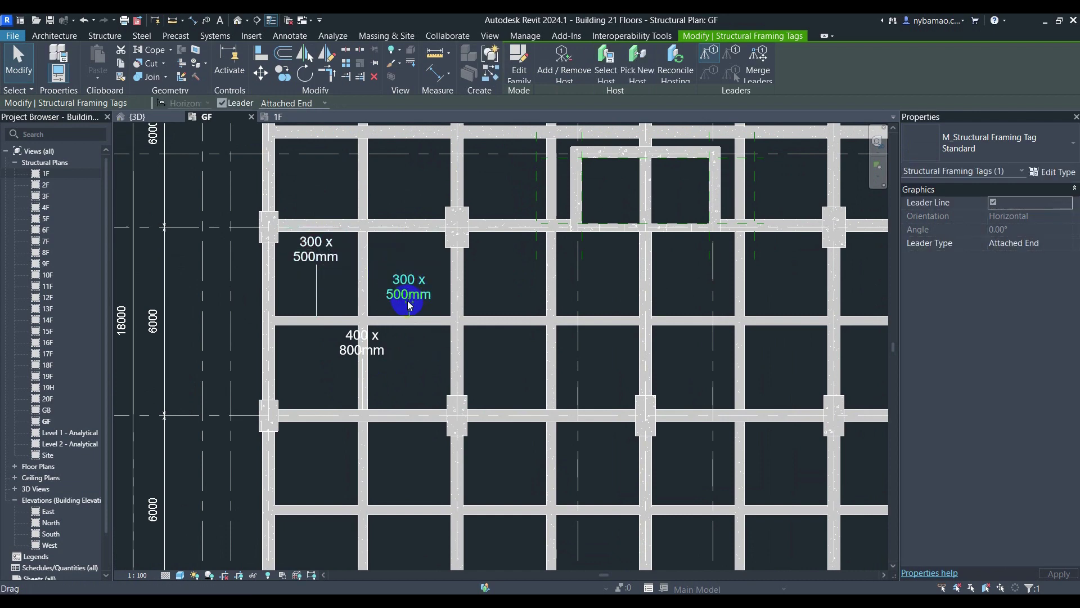
pyautogui.click(317, 275)
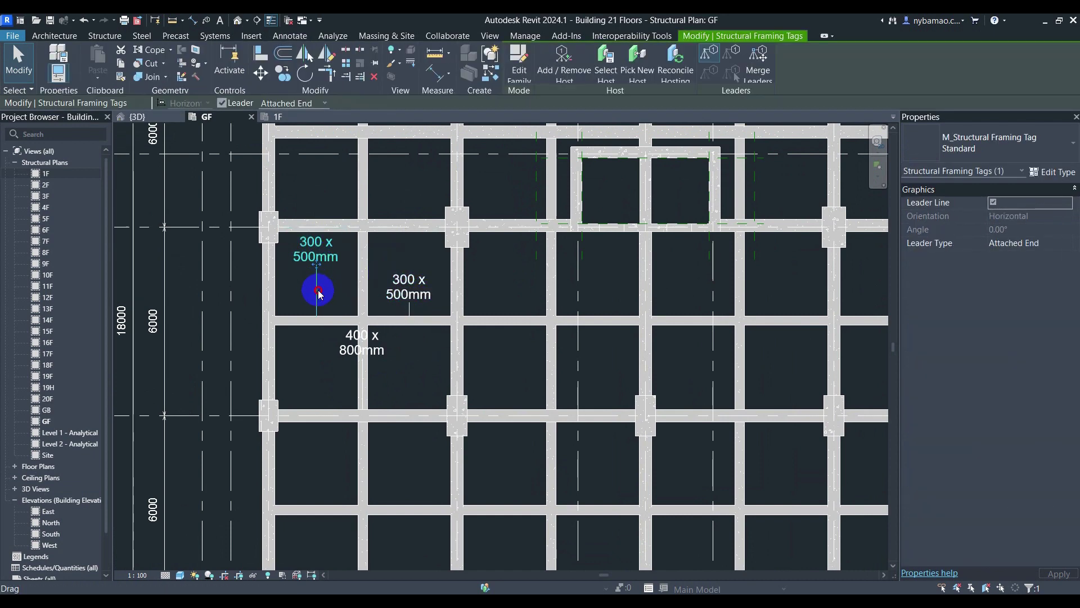
pyautogui.moveTo(319, 293); pyautogui.dragTo(292, 272)
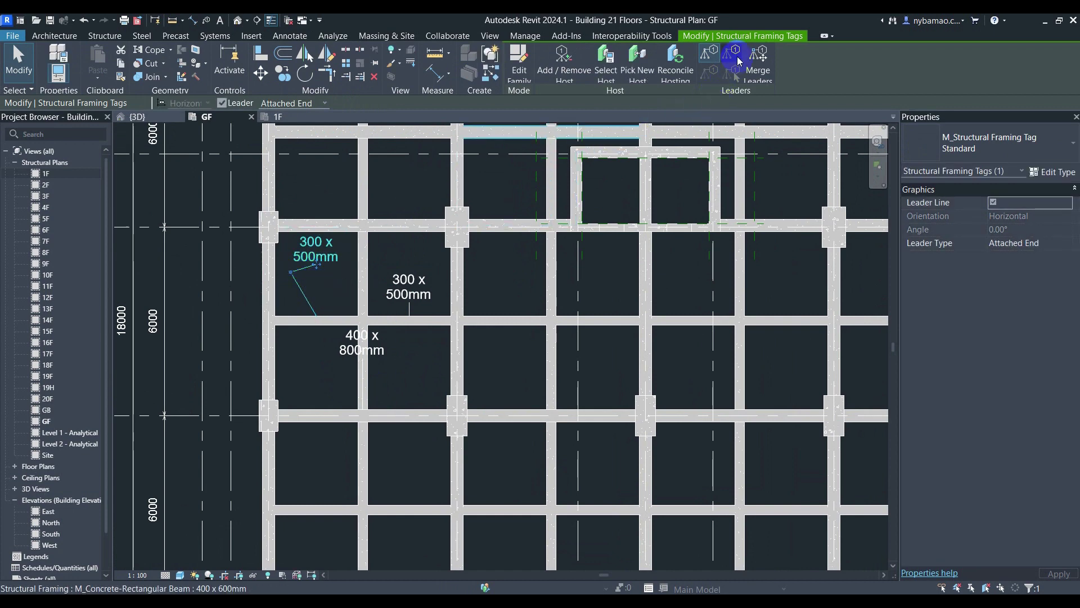
# Remove the leaders from both 300 x 500mm tags and move the left-hand tag down near its beam
pyautogui.click(730, 54)
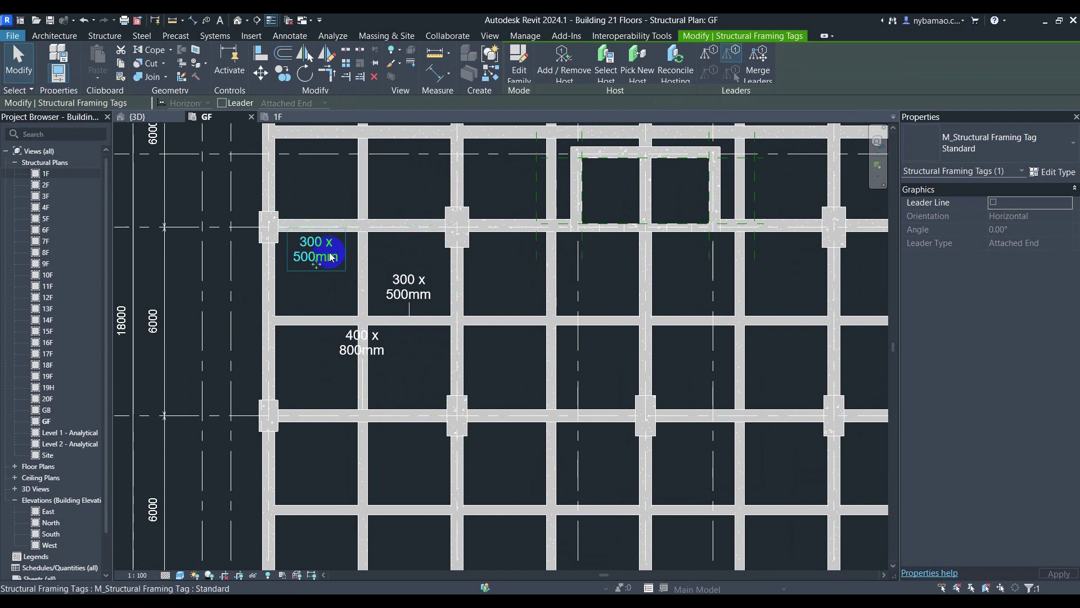
pyautogui.click(327, 283)
pyautogui.click(315, 258)
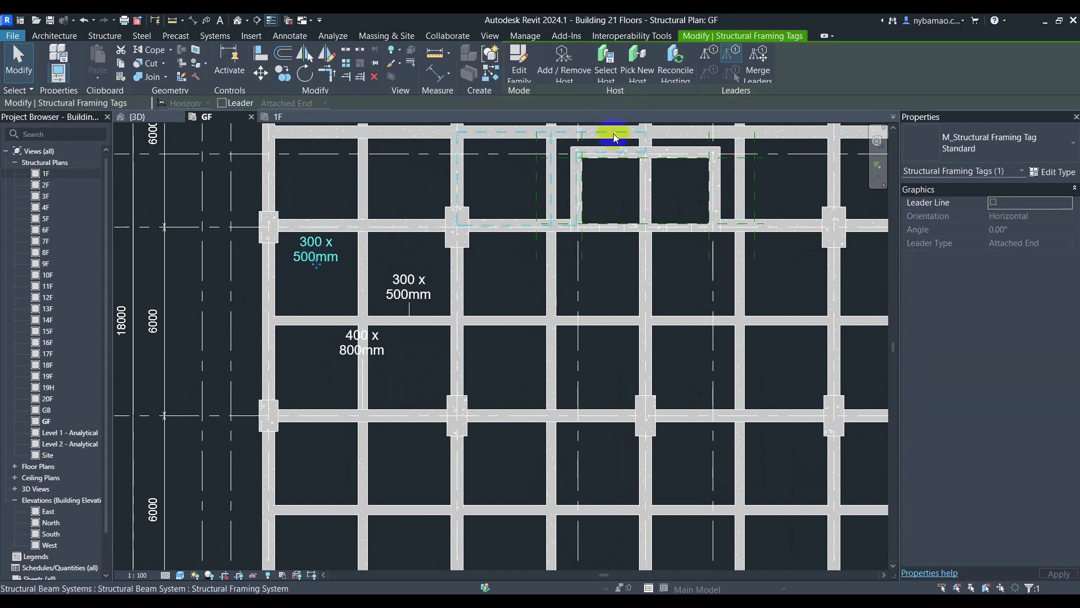
pyautogui.moveTo(323, 267); pyautogui.dragTo(310, 297)
pyautogui.click(423, 297)
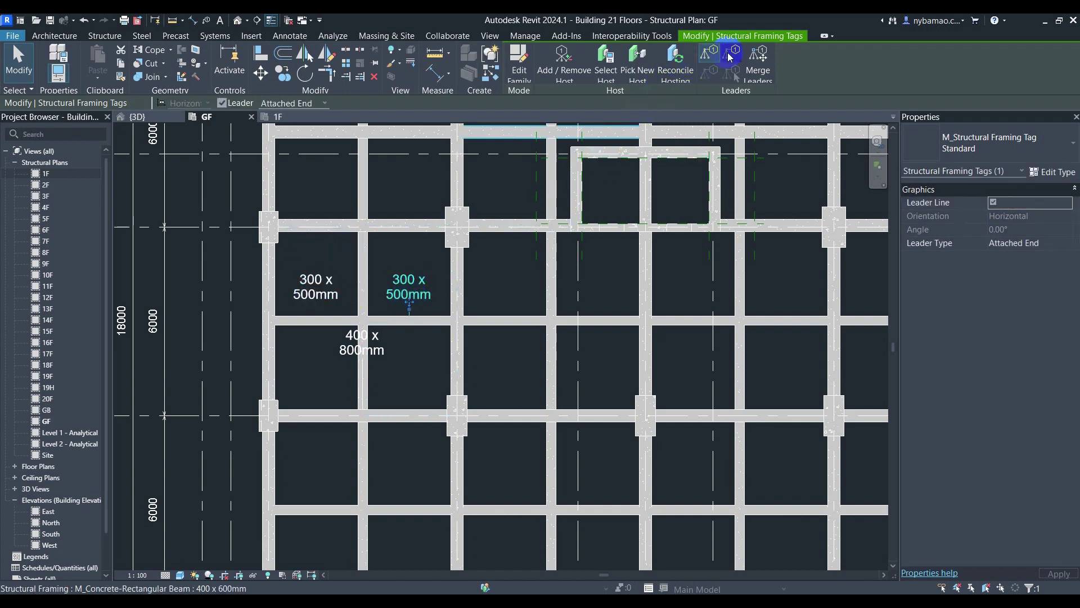
pyautogui.click(732, 55)
# Move the 400 x 800mm tag down close to the grid B beam and remove its leader
pyautogui.click(388, 373)
pyautogui.click(367, 366)
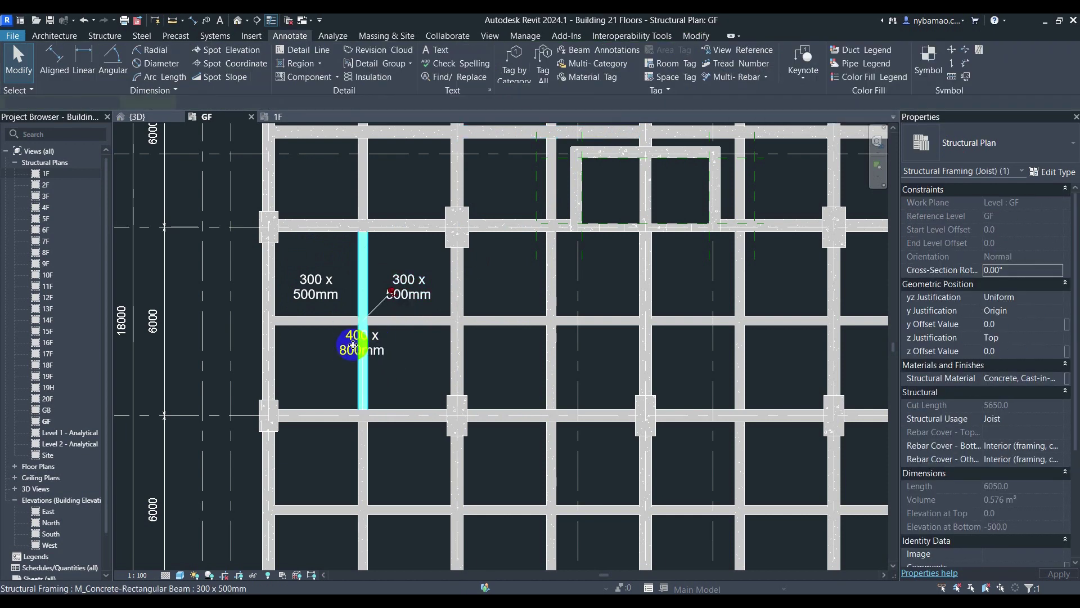
pyautogui.click(394, 363)
pyautogui.click(364, 358)
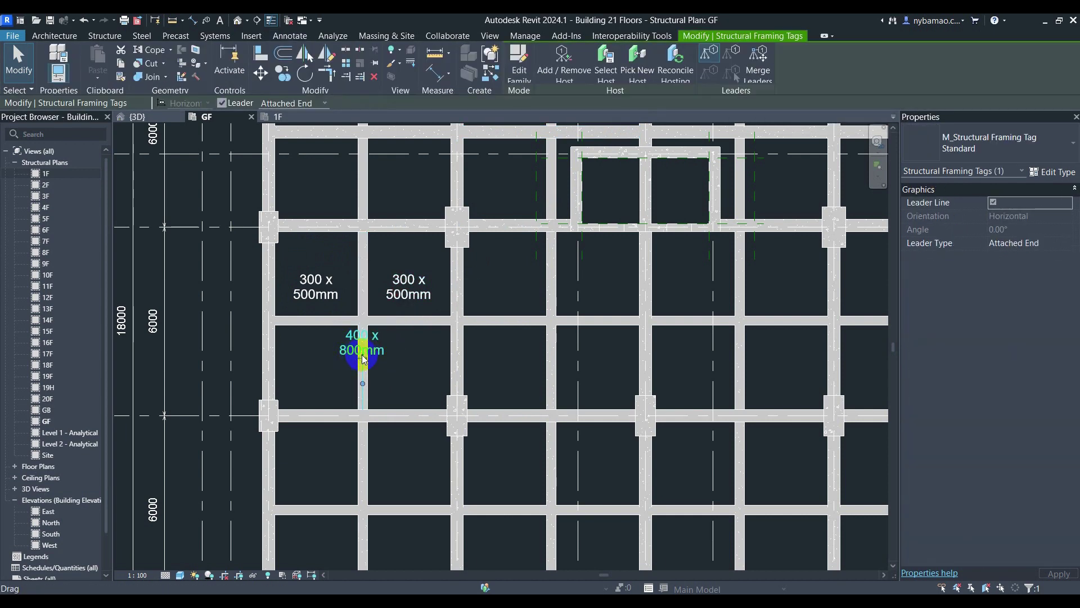
pyautogui.moveTo(364, 358); pyautogui.dragTo(362, 402)
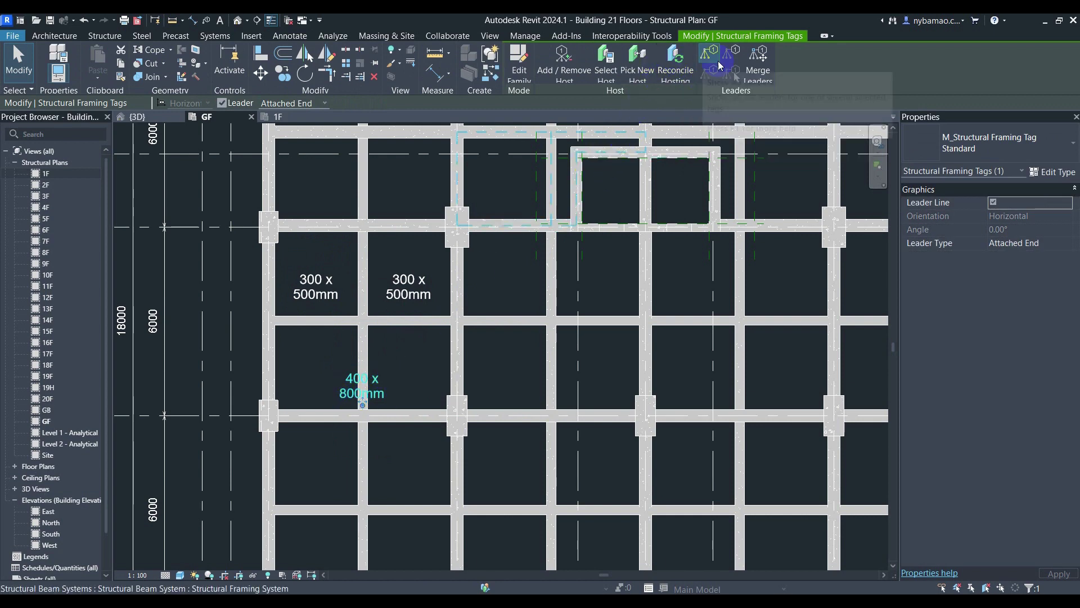
pyautogui.click(404, 362)
pyautogui.scroll(-1, 403, 362)
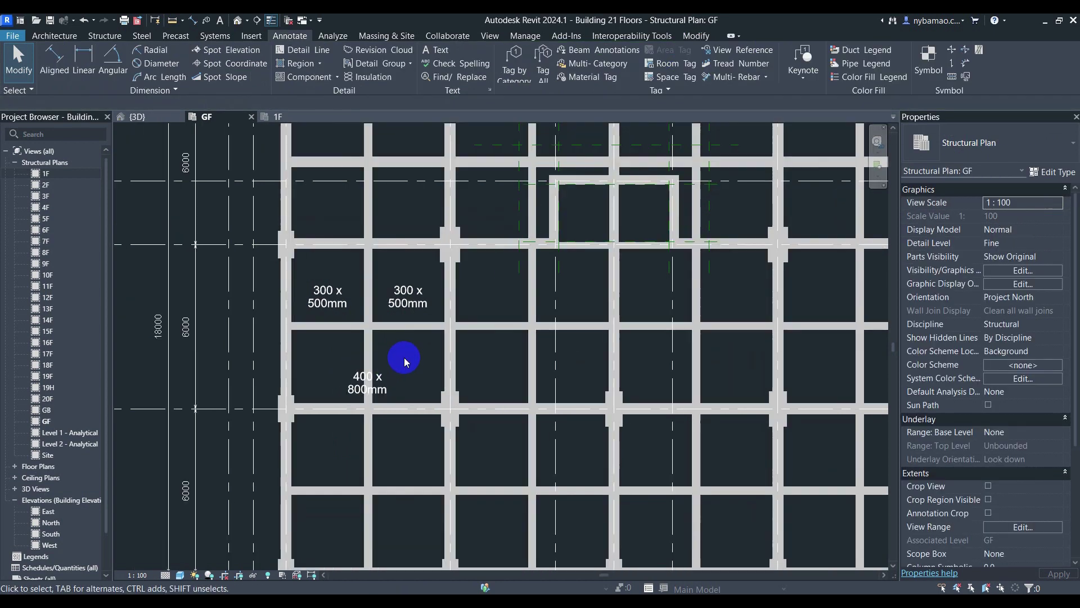
pyautogui.scroll(-2, 404, 362)
# Delete the three beam tags from the GF plan
pyautogui.click(391, 306)
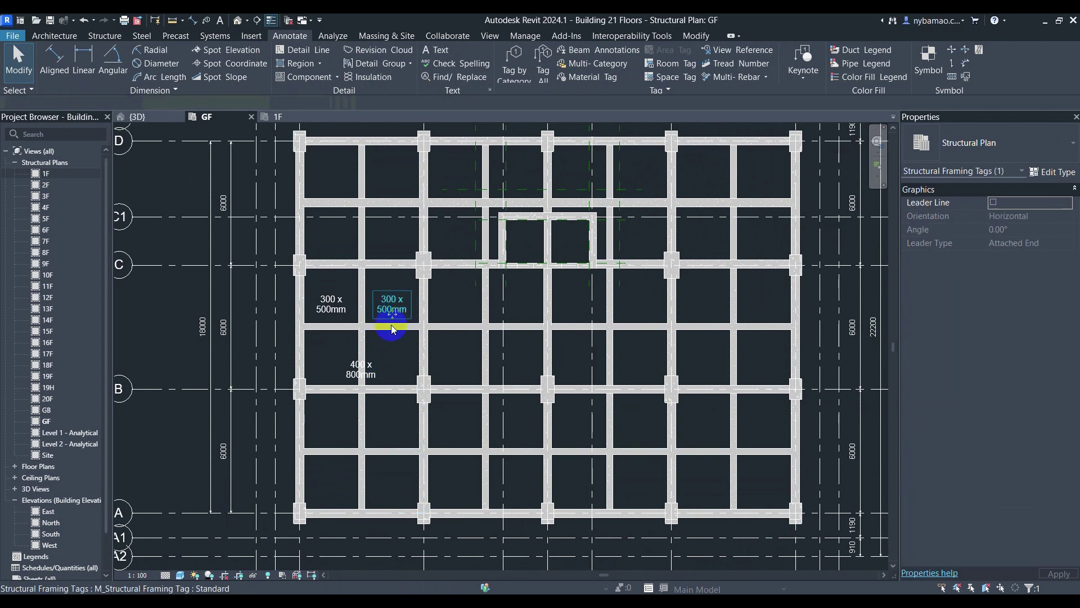
pyautogui.click(375, 378)
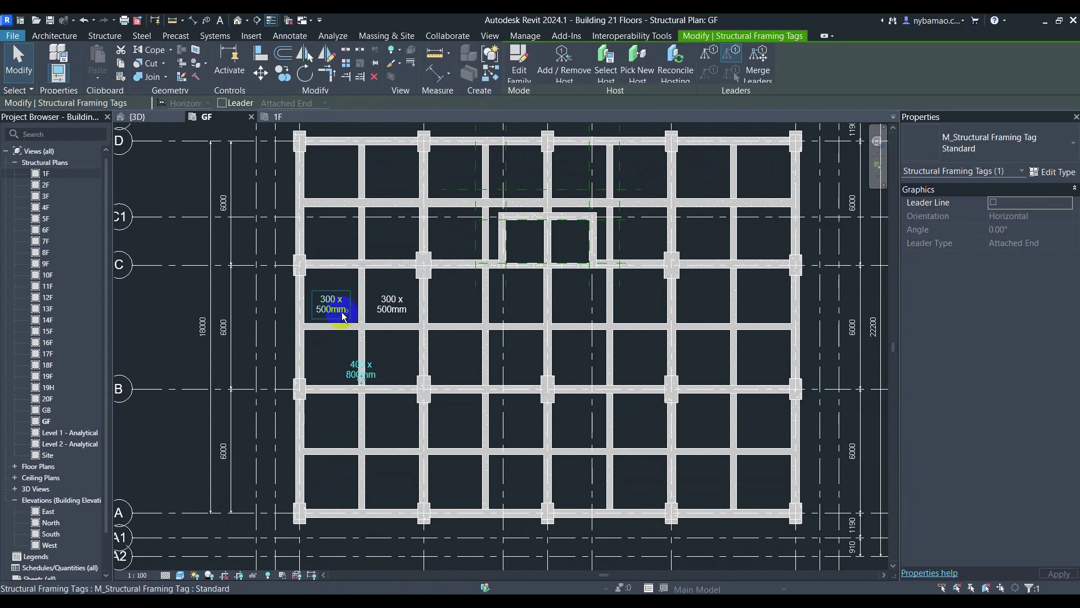
pyautogui.click(374, 77)
pyautogui.click(391, 306)
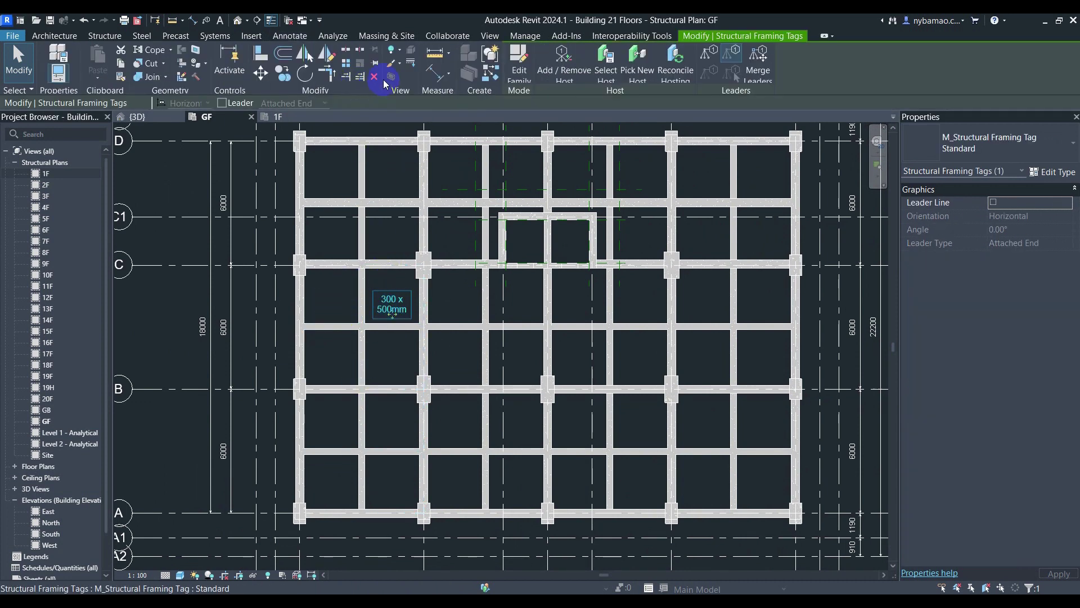
pyautogui.click(385, 83)
# Tag all untagged beams in the current view with the Structural Framing Tags category, horizontal and without leaders
pyautogui.scroll(-2, 390, 343)
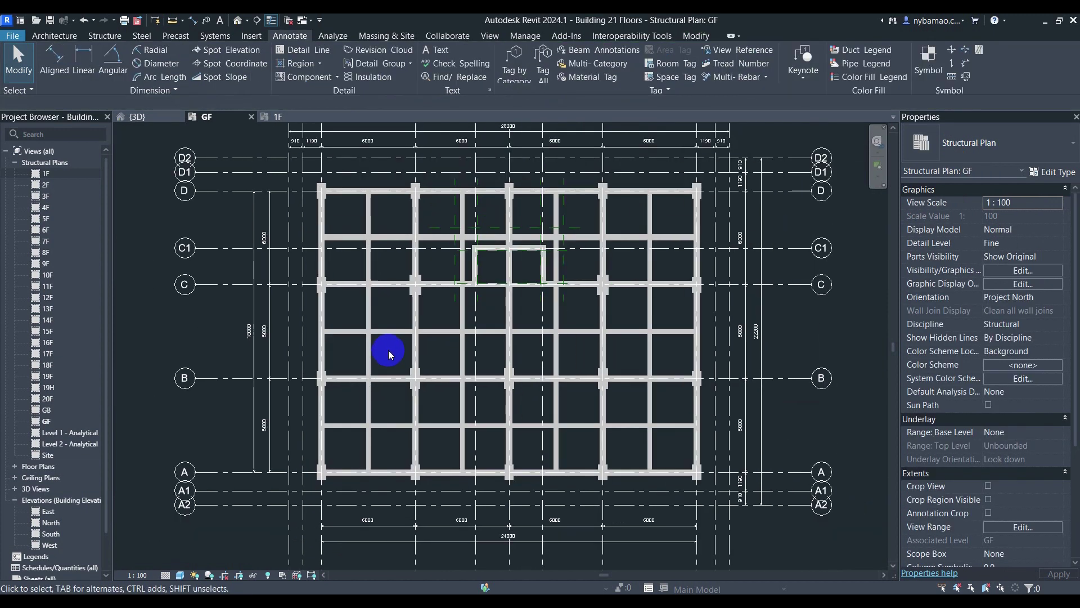
pyautogui.click(543, 61)
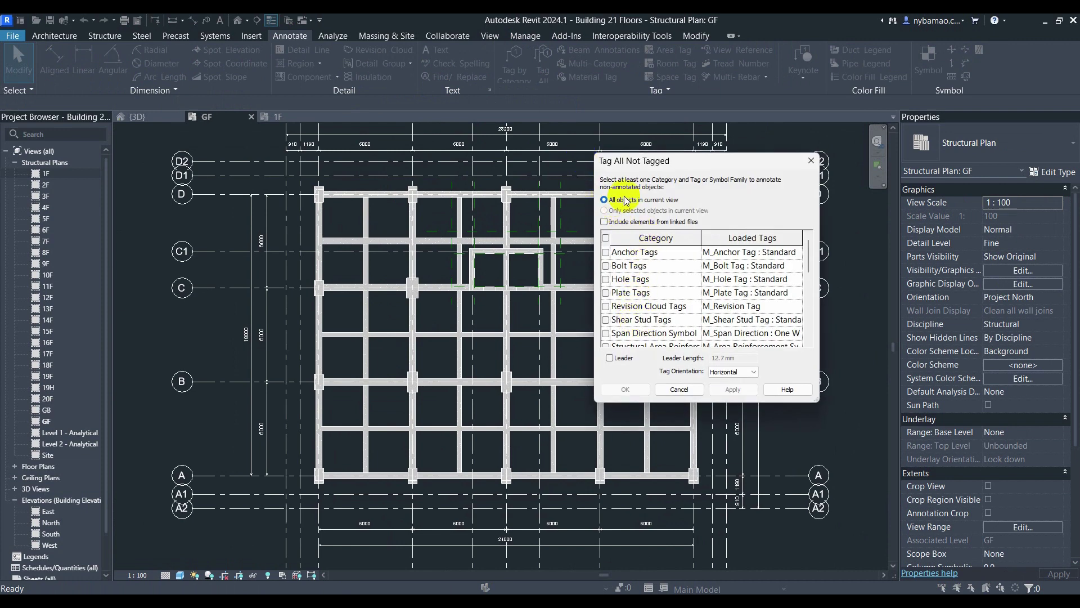
pyautogui.scroll(-2, 636, 327)
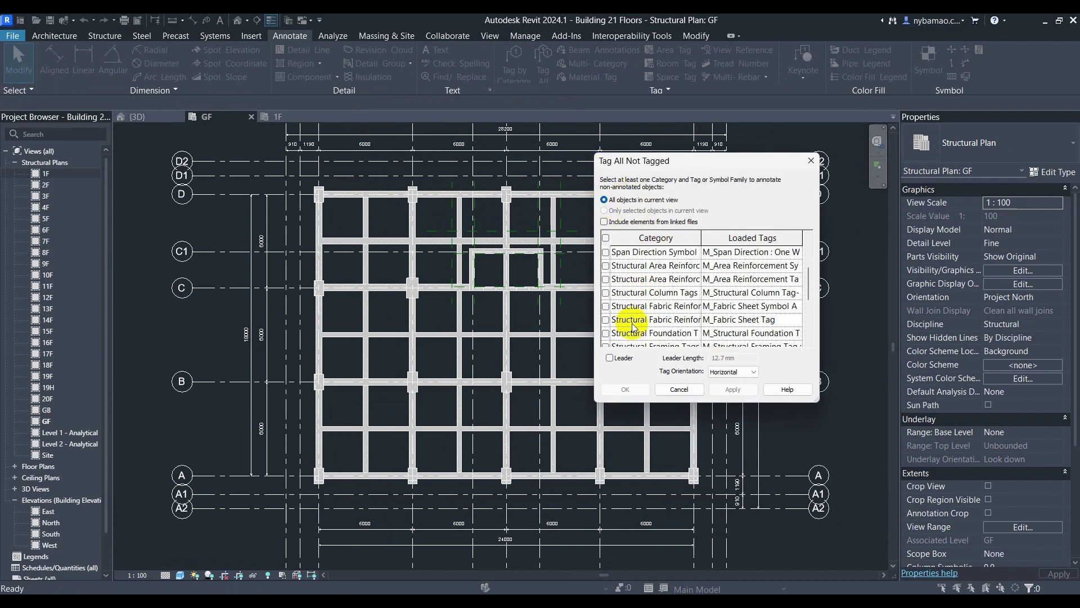
pyautogui.scroll(-1, 634, 328)
pyautogui.scroll(-1, 655, 327)
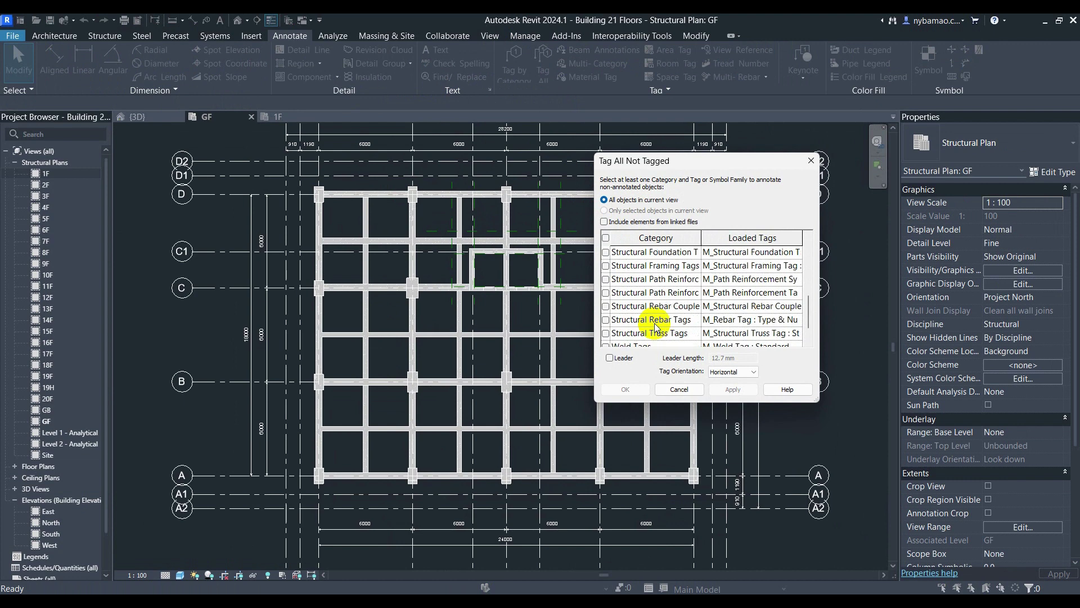
pyautogui.scroll(1, 656, 327)
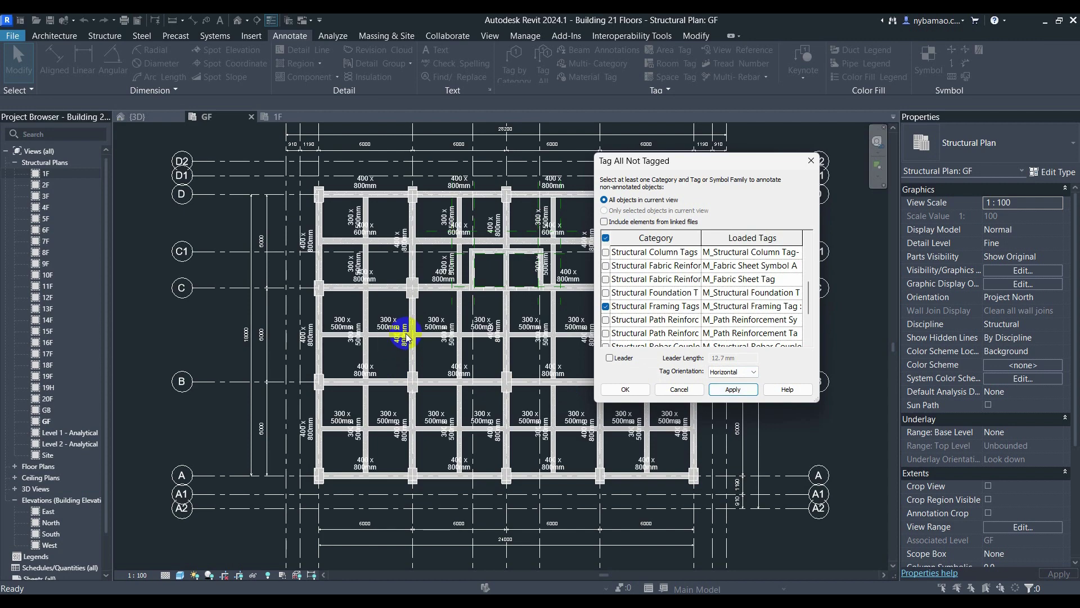
pyautogui.click(679, 389)
# Open the family of a 300 x 500mm structural framing tag for editing from the GF plan
pyautogui.scroll(1, 482, 318)
pyautogui.scroll(1, 315, 365)
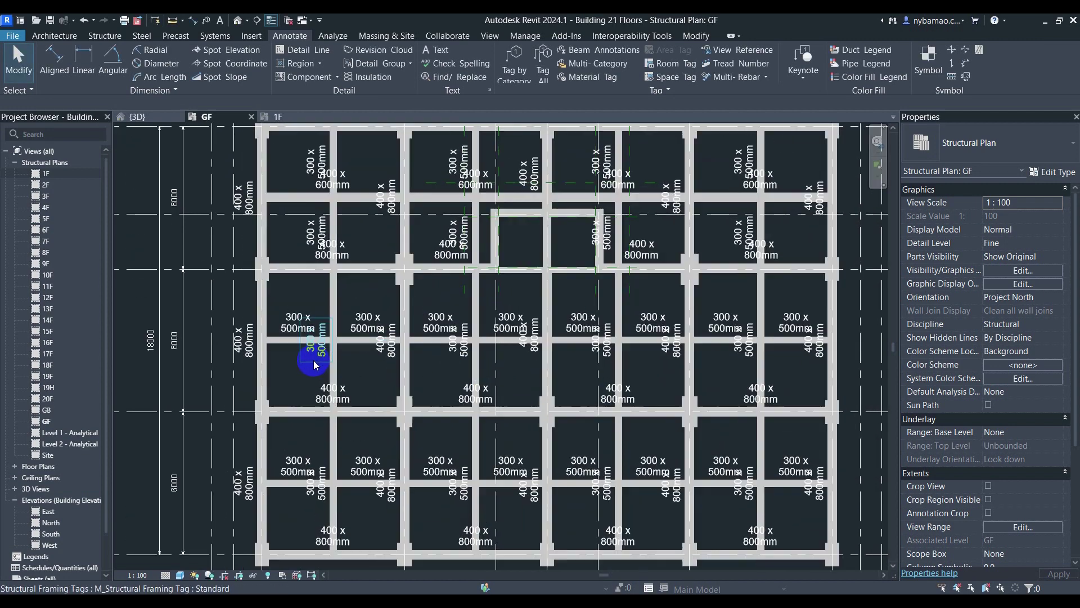
pyautogui.scroll(1, 313, 365)
pyautogui.scroll(-2, 349, 324)
pyautogui.scroll(3, 332, 326)
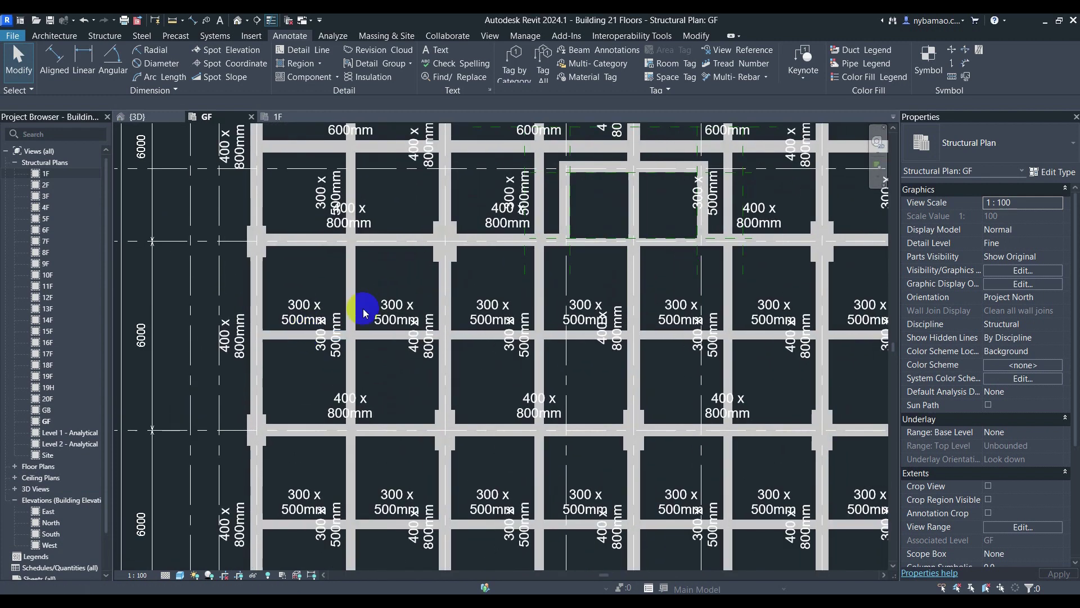
pyautogui.scroll(-4, 368, 347)
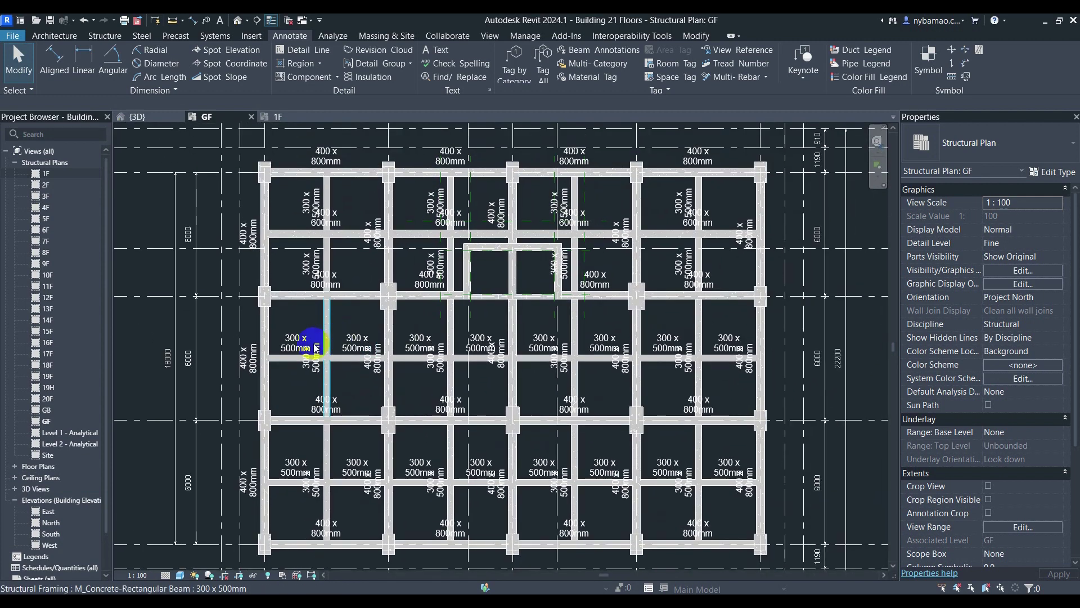
pyautogui.scroll(1, 314, 348)
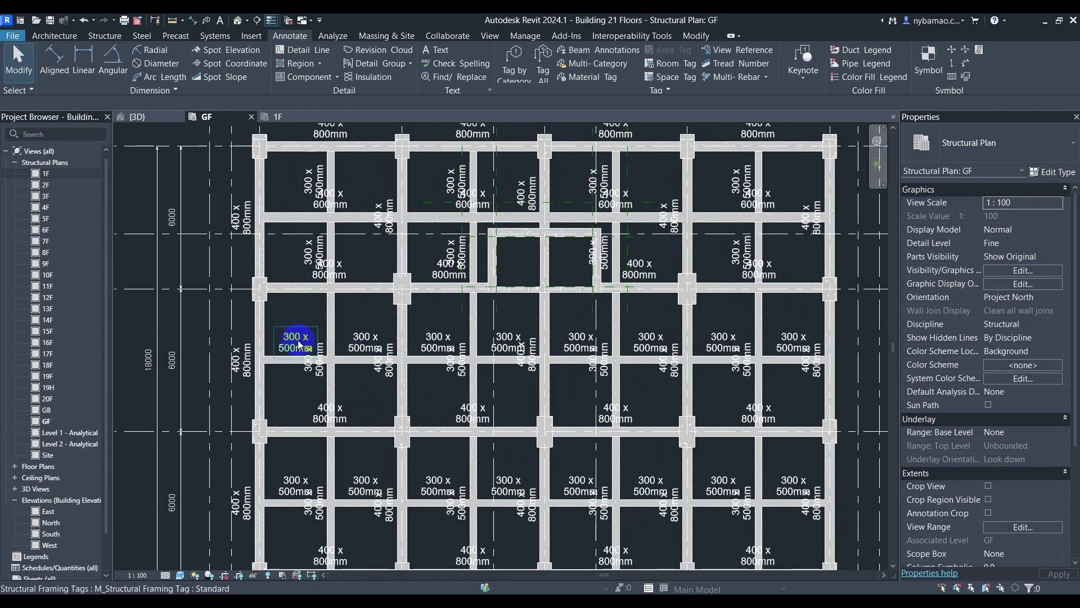
pyautogui.click(298, 343)
pyautogui.scroll(-1, 296, 346)
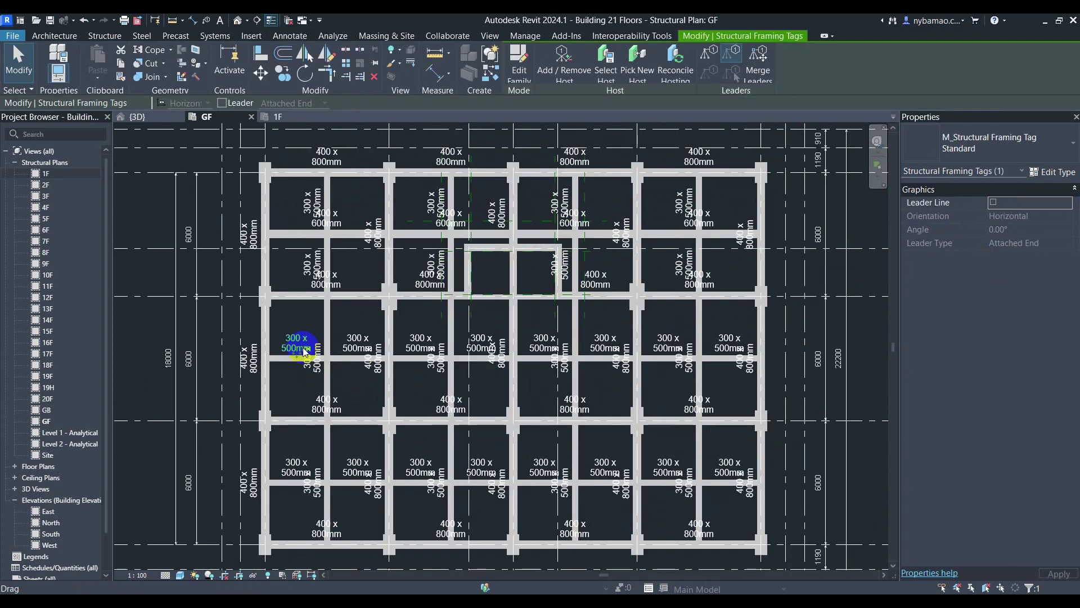
pyautogui.click(547, 74)
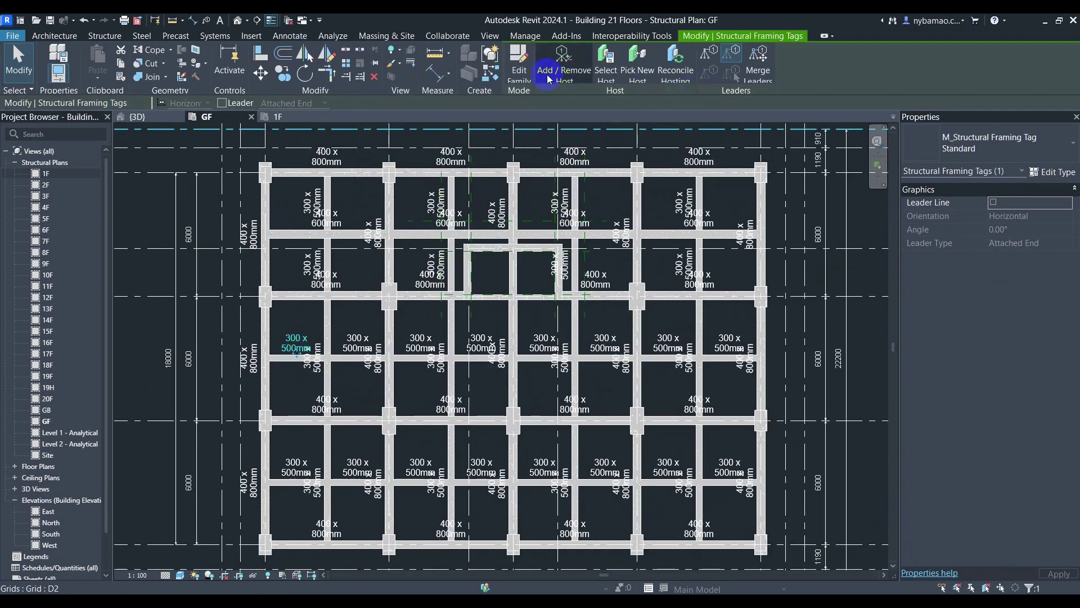
pyautogui.click(518, 63)
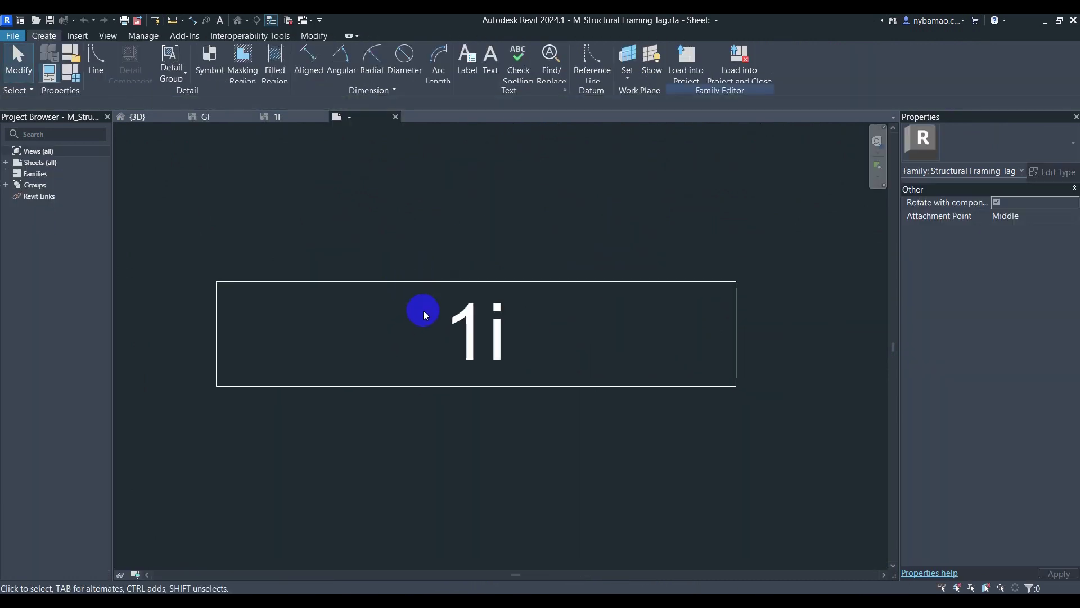
# Widen the tag label well beyond its box and load the family into the project, overwriting the existing version and its parameter values
pyautogui.click(418, 322)
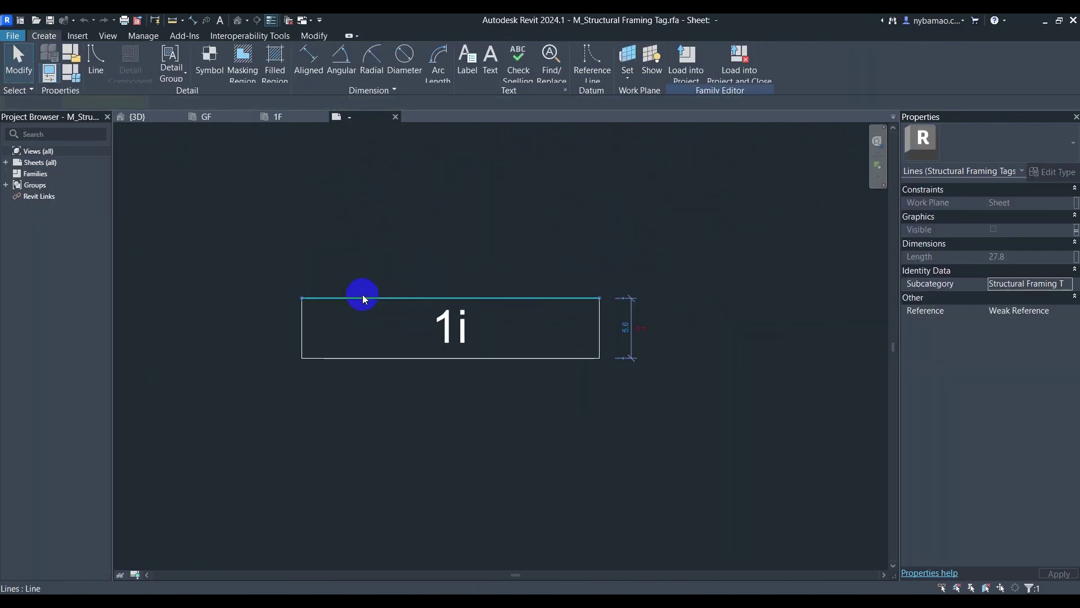
pyautogui.click(458, 386)
pyautogui.click(460, 343)
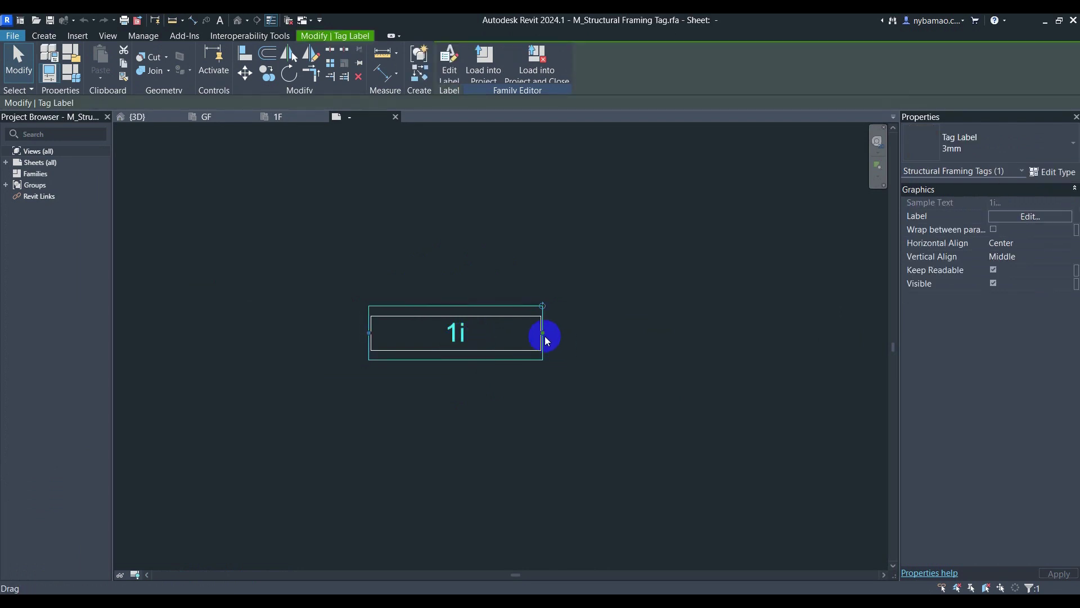
pyautogui.moveTo(540, 336); pyautogui.dragTo(702, 336)
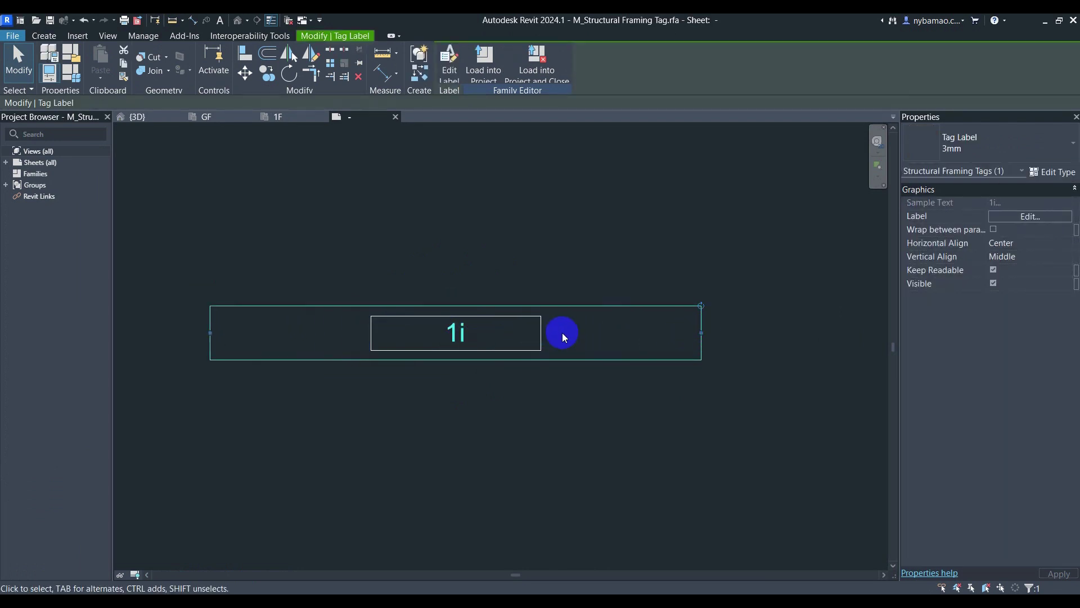
pyautogui.click(490, 63)
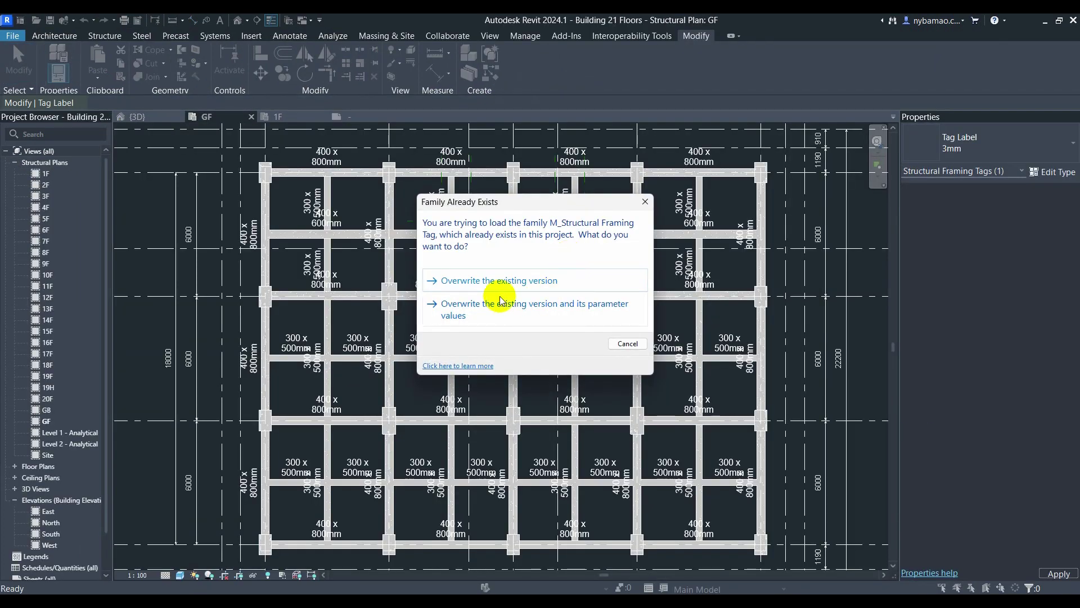
pyautogui.click(495, 303)
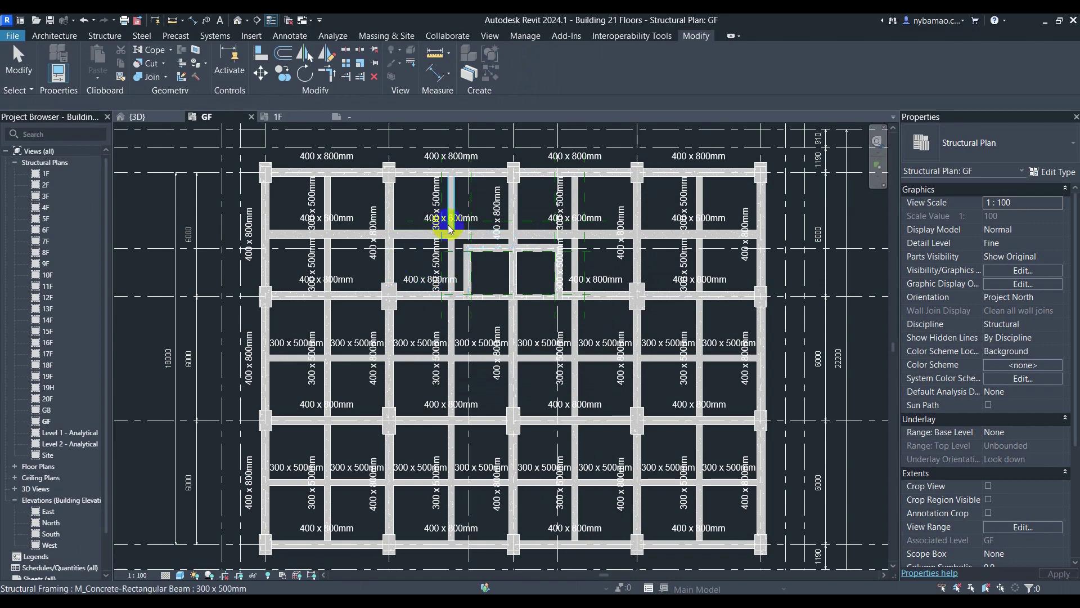
# Examine the available types and the type properties of a vertical 300 x 500mm beam tag between grids C1 and C
pyautogui.scroll(2, 328, 275)
pyautogui.scroll(3, 315, 261)
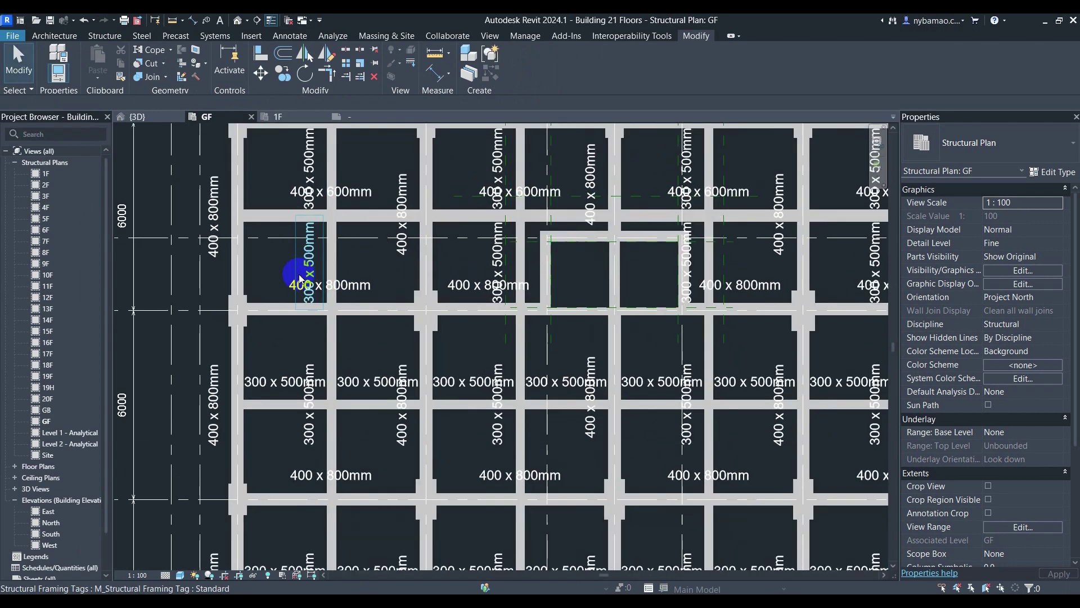
pyautogui.click(315, 260)
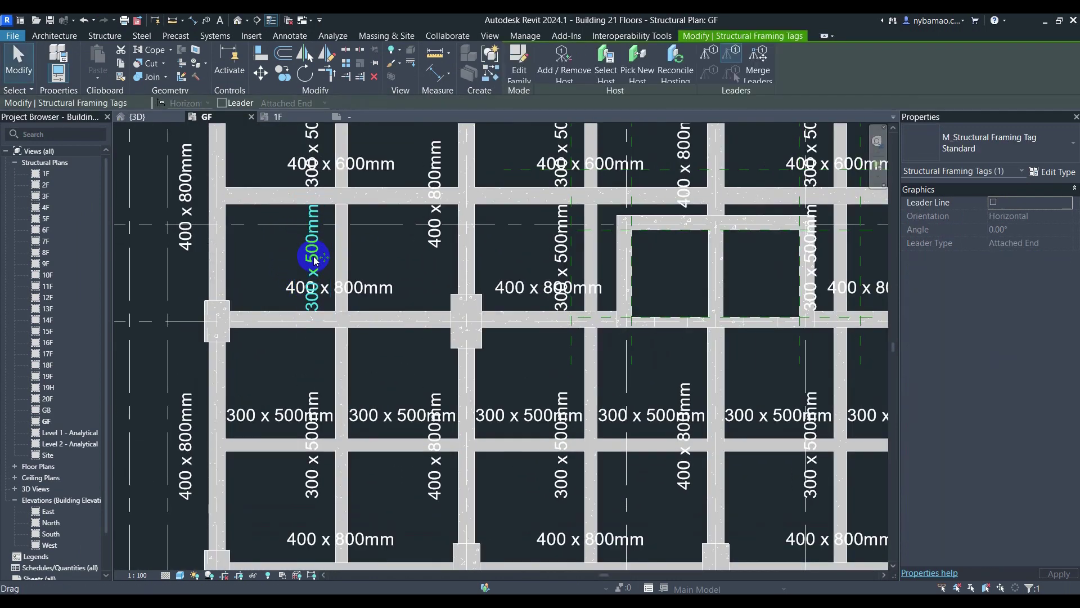
pyautogui.click(951, 155)
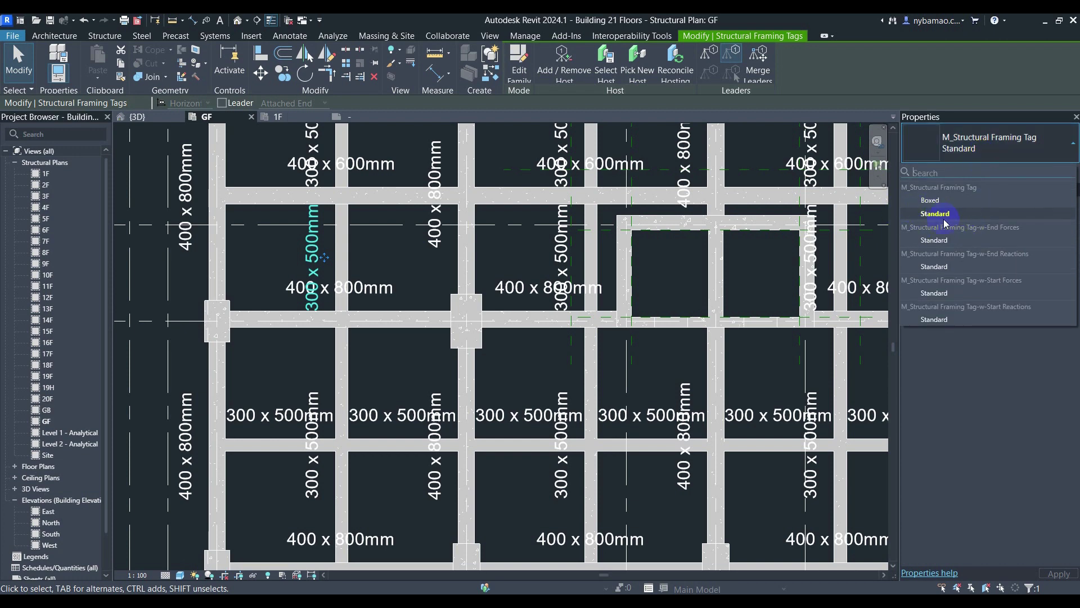
pyautogui.click(465, 280)
pyautogui.scroll(-2, 344, 272)
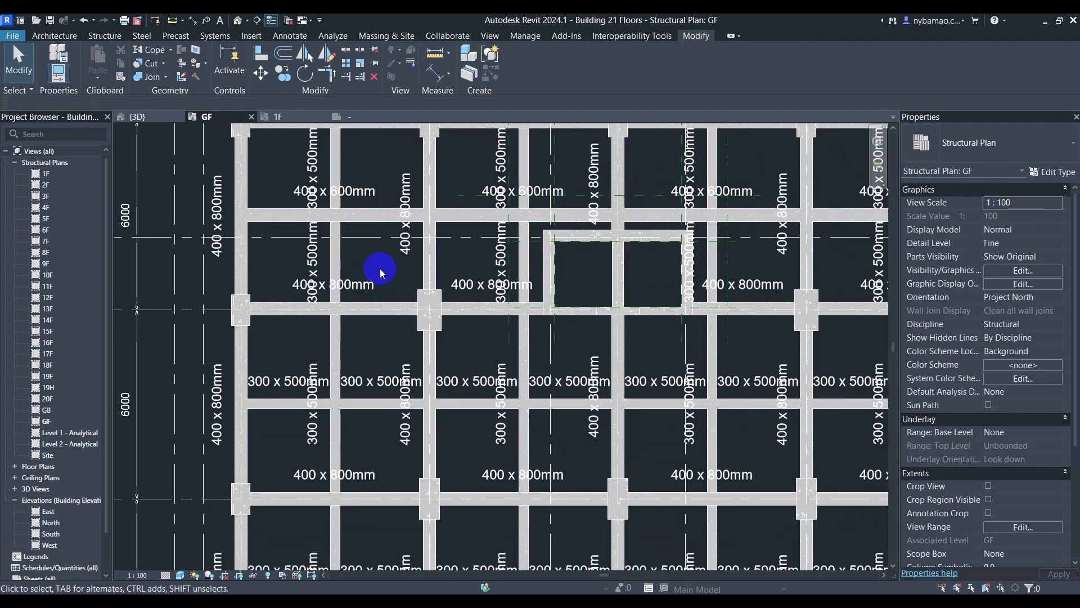
pyautogui.scroll(-1, 325, 284)
pyautogui.click(320, 275)
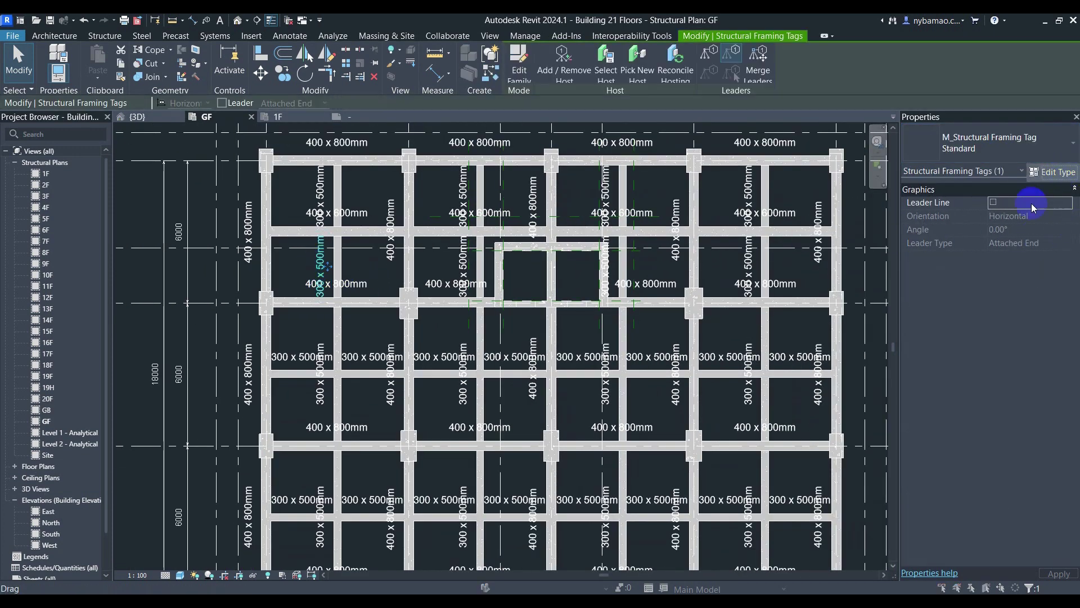
pyautogui.click(1052, 172)
pyautogui.click(1066, 206)
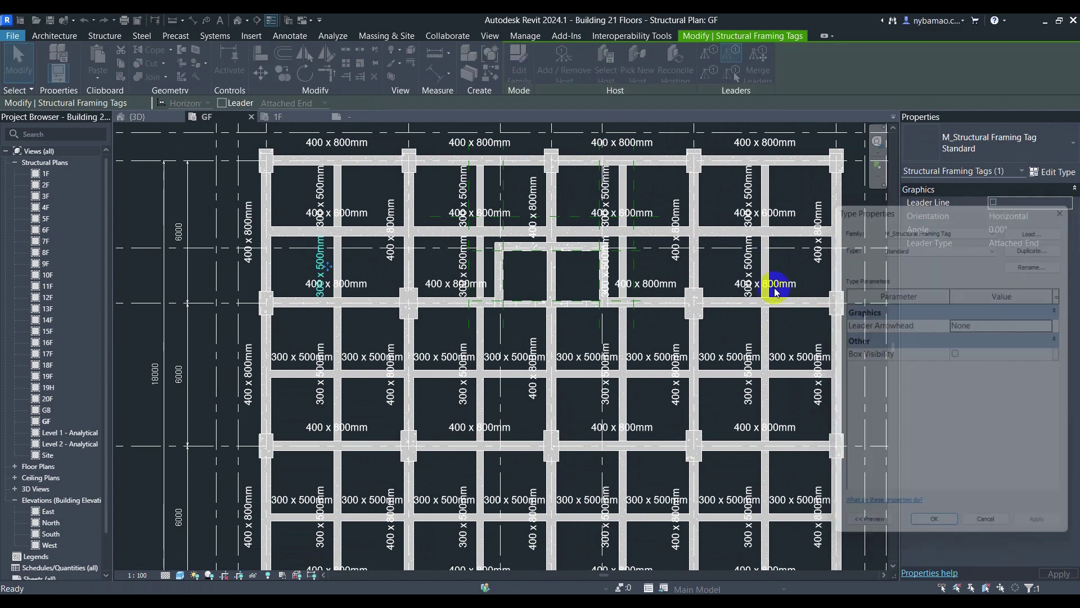
pyautogui.click(369, 326)
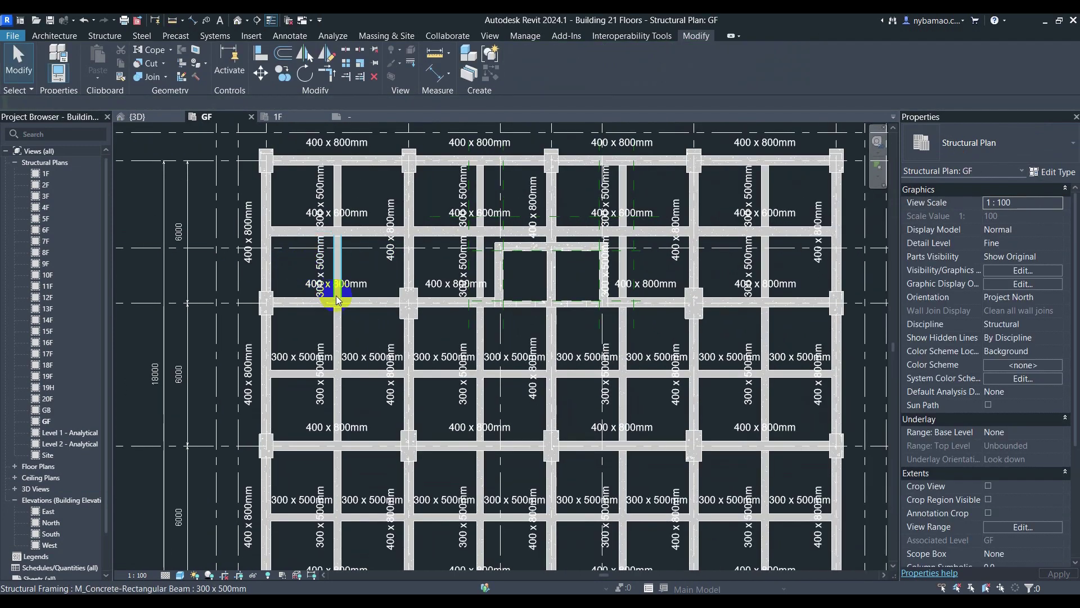
# Reopen the structural framing tag family for editing from a horizontal 300 x 500mm tag between grids C and B
pyautogui.scroll(-3, 349, 287)
pyautogui.scroll(5, 425, 349)
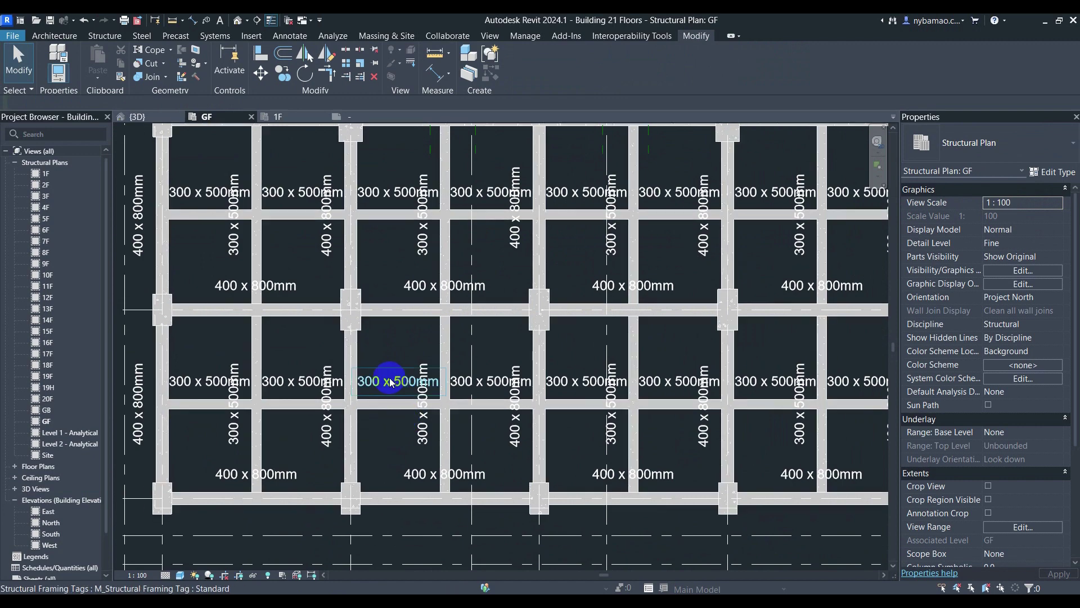
pyautogui.scroll(3, 298, 385)
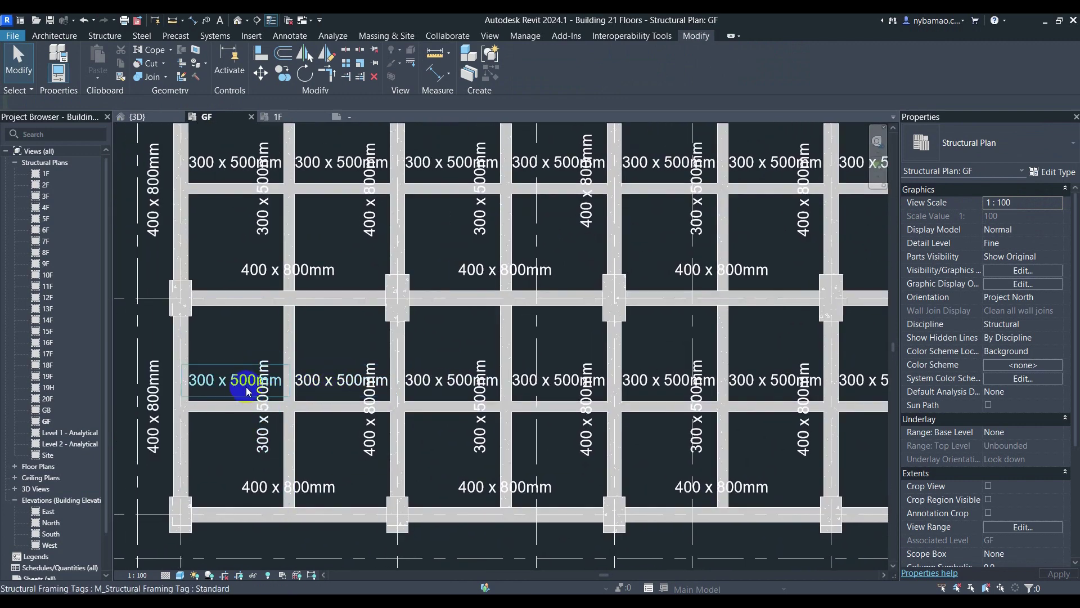
pyautogui.scroll(-5, 253, 380)
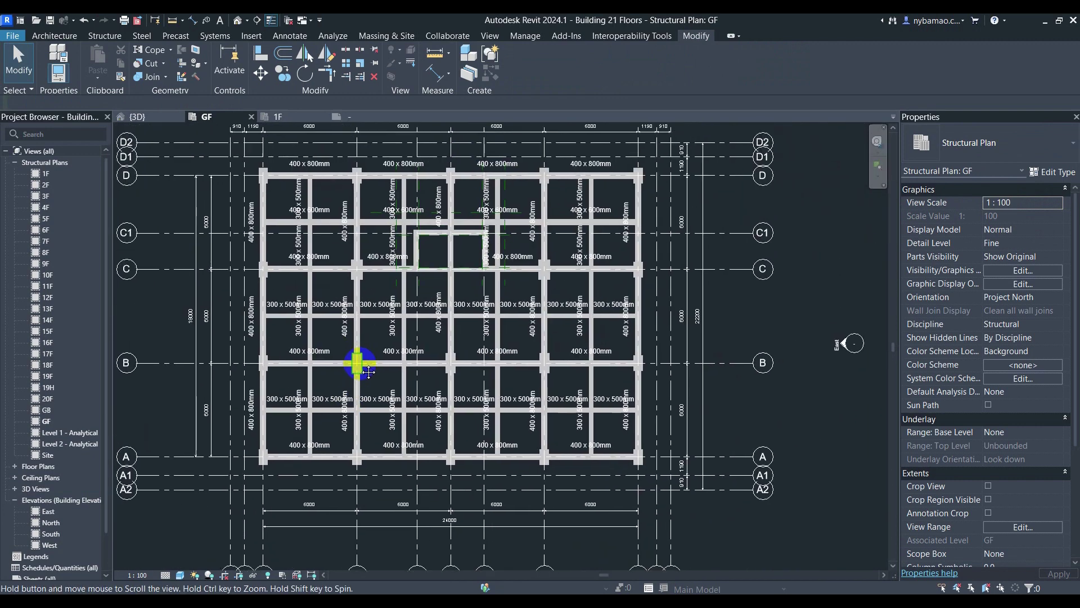
pyautogui.moveTo(369, 332); pyautogui.dragTo(366, 351, button='middle')
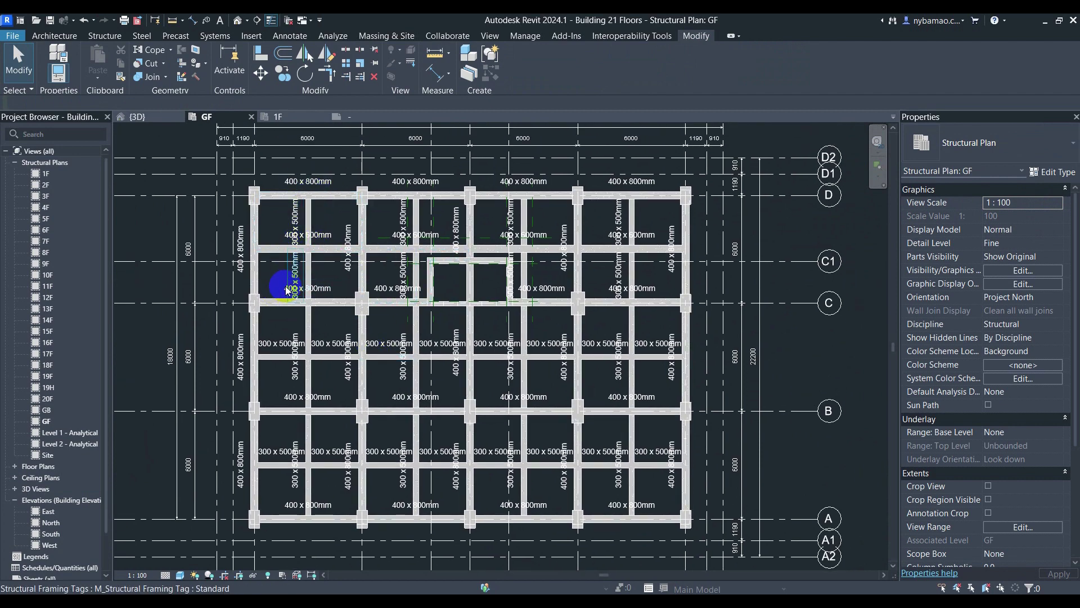
pyautogui.scroll(3, 287, 290)
pyautogui.click(247, 371)
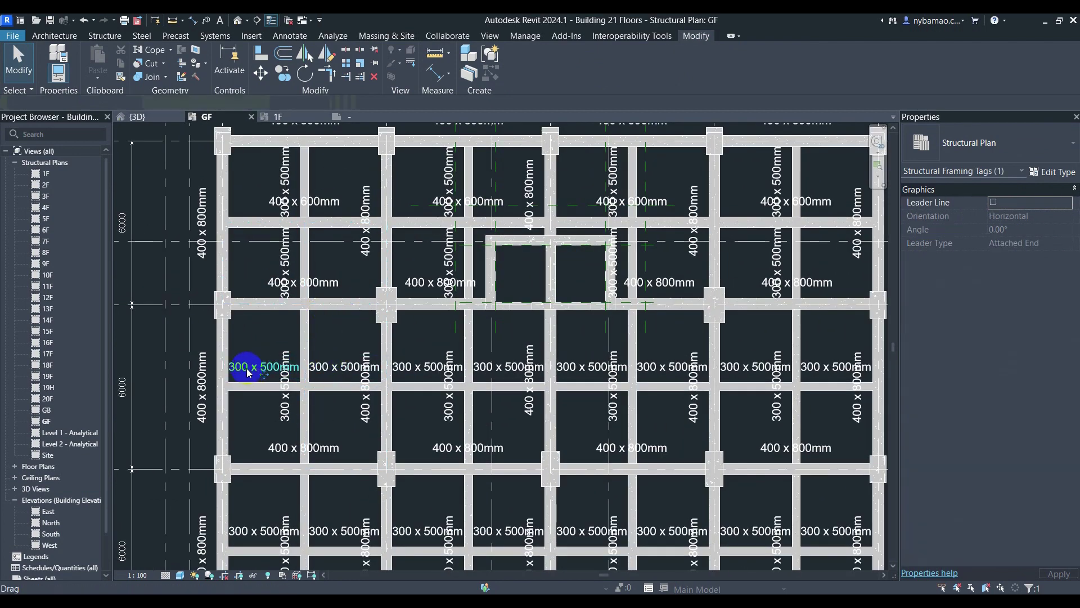
pyautogui.click(543, 70)
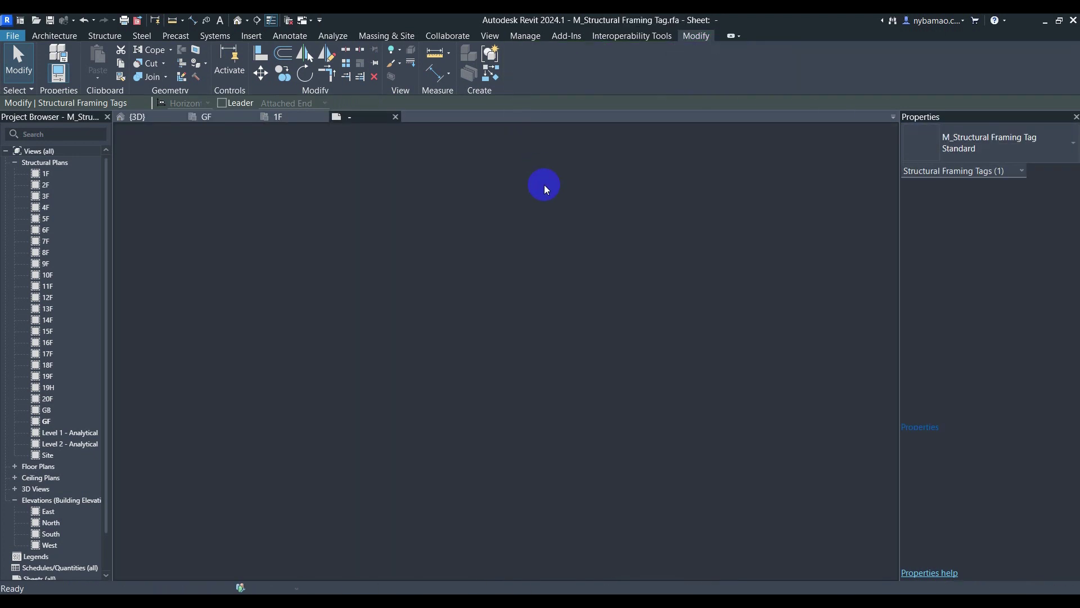
# Open the type properties of the 3mm tag label in the structural framing tag family
pyautogui.click(470, 336)
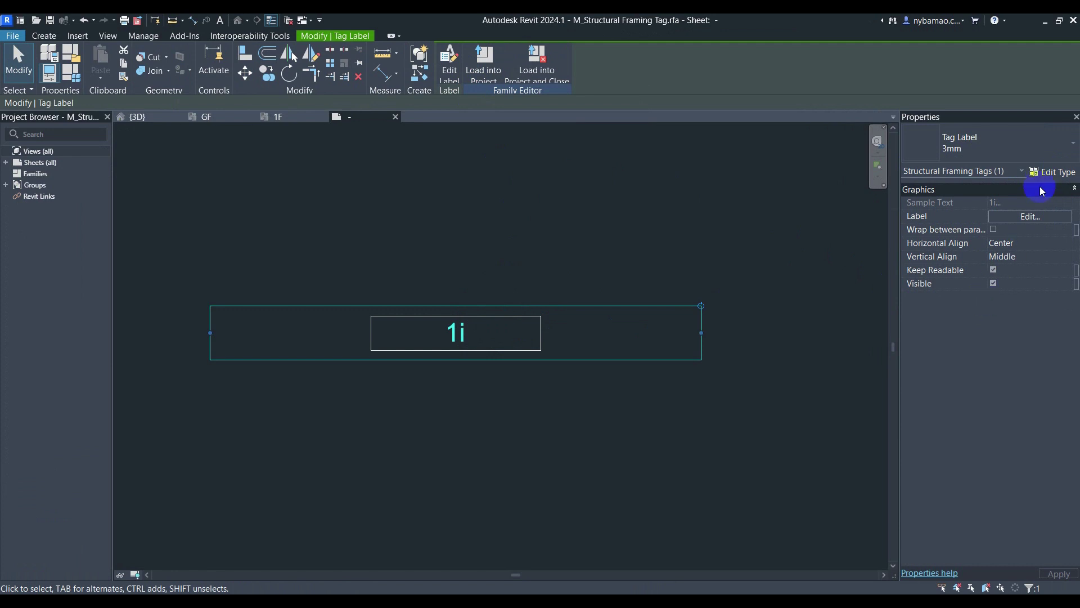
pyautogui.click(1053, 171)
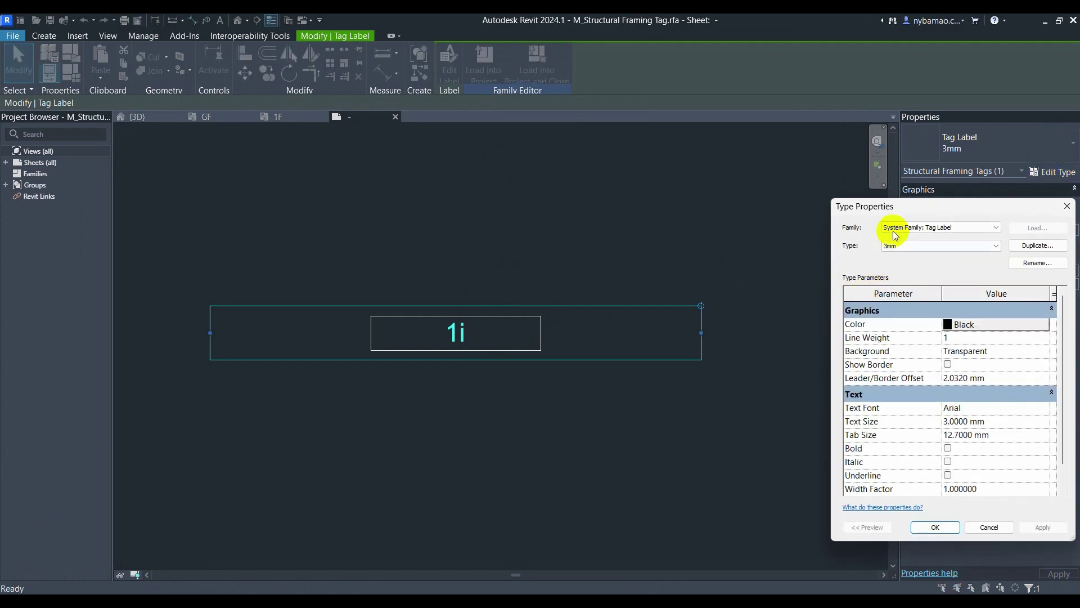
pyautogui.click(910, 251)
pyautogui.click(918, 227)
pyautogui.click(921, 230)
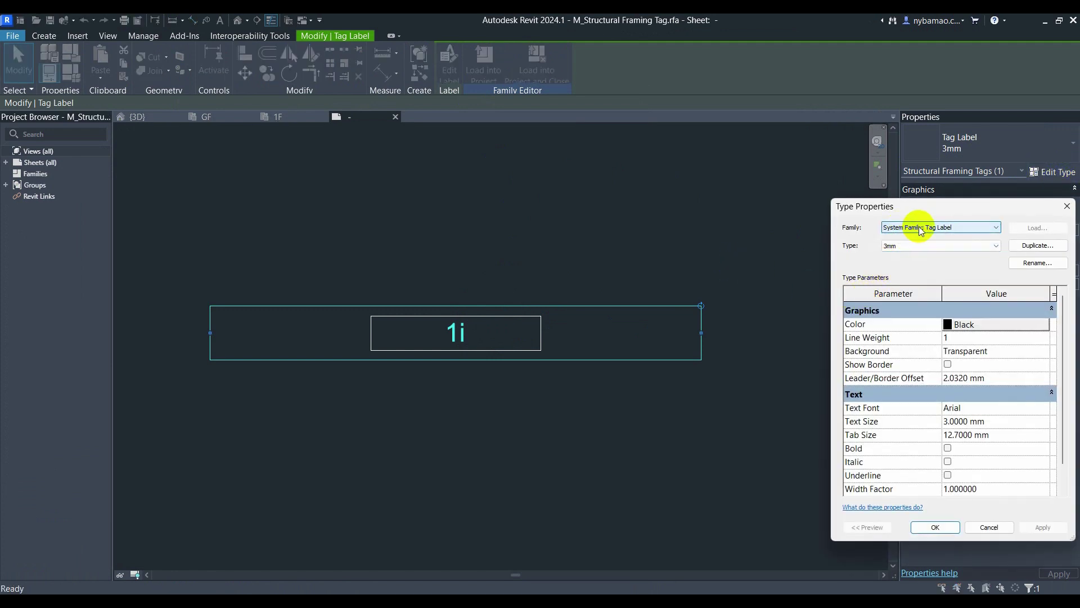
pyautogui.scroll(-1, 968, 419)
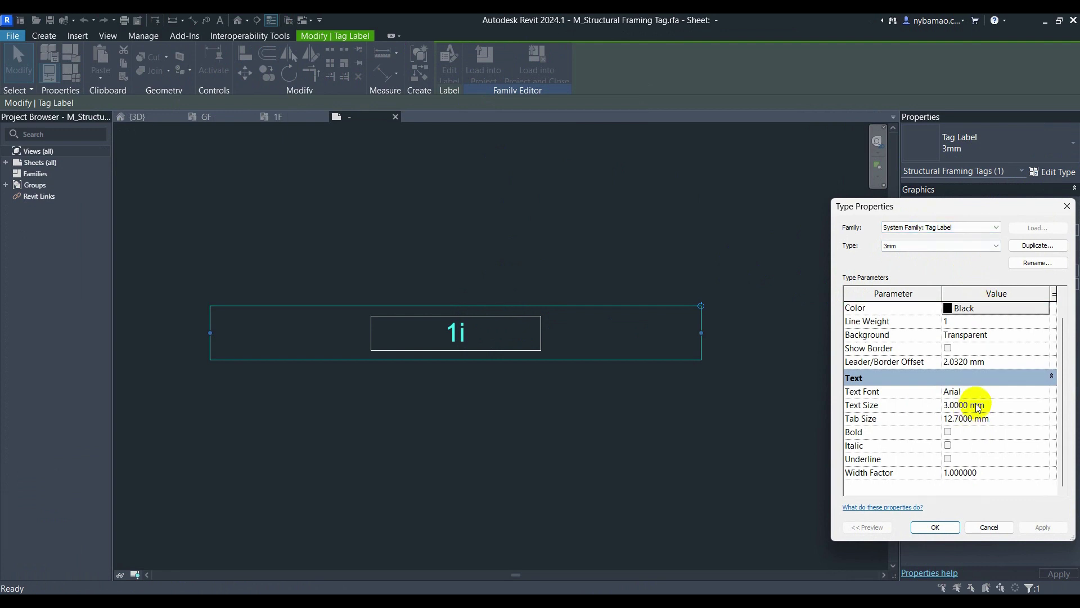
# Set the 3mm tag label's text font to Times New Roman and apply the type change
pyautogui.click(959, 392)
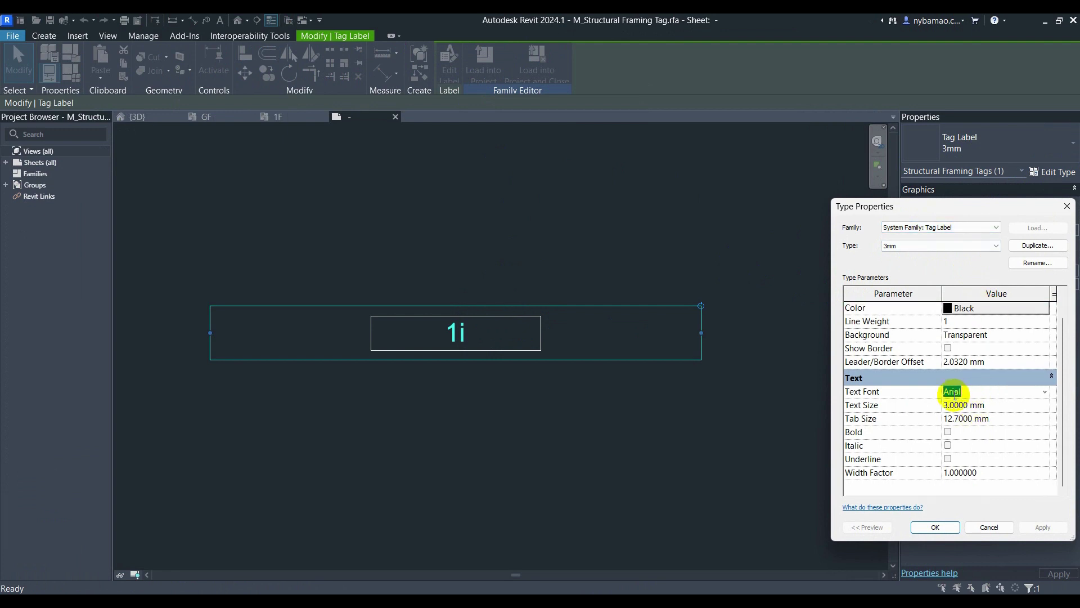
pyautogui.click(1044, 394)
pyautogui.scroll(-3, 982, 425)
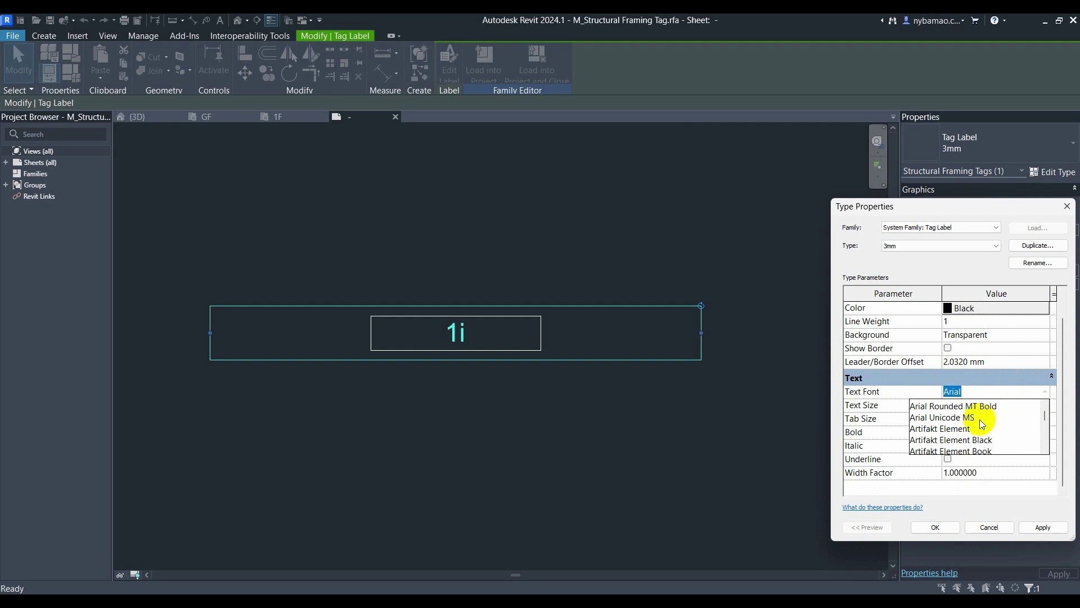
pyautogui.scroll(-3, 981, 424)
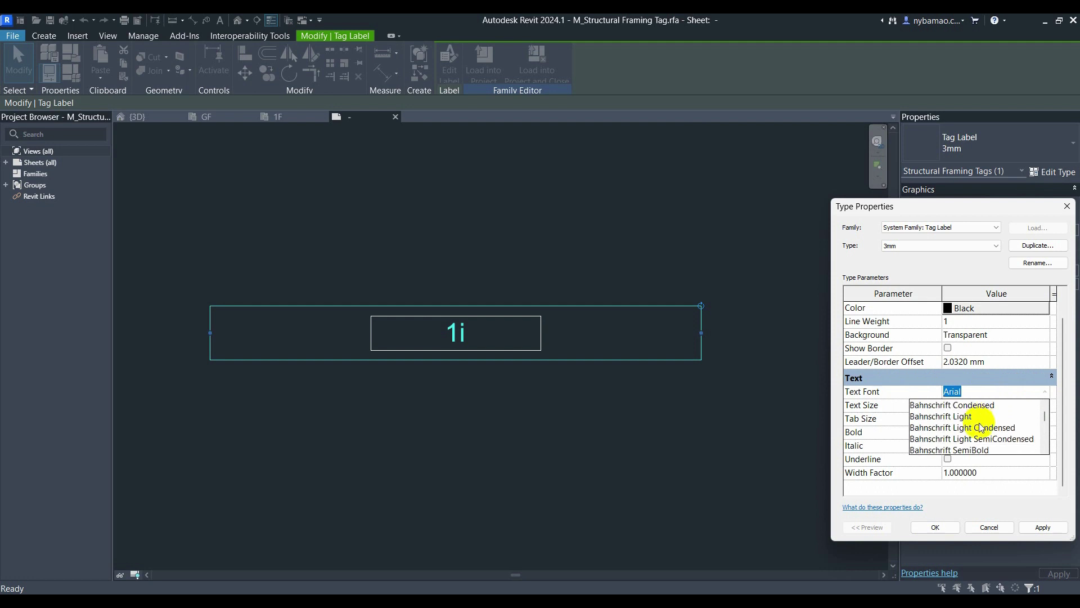
pyautogui.scroll(-1, 984, 430)
pyautogui.scroll(-1, 991, 431)
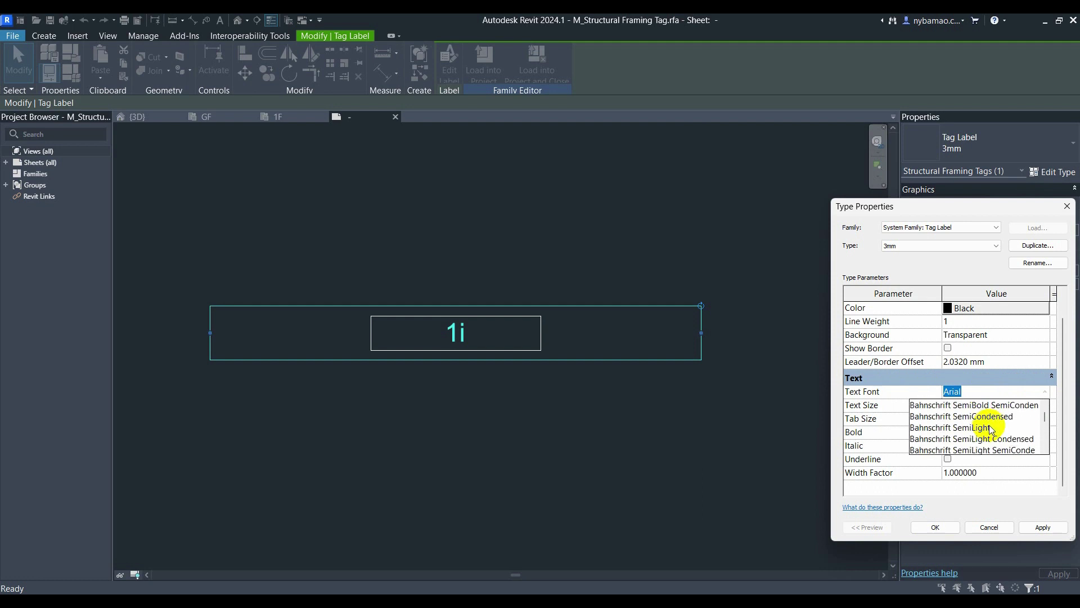
pyautogui.scroll(2, 1004, 428)
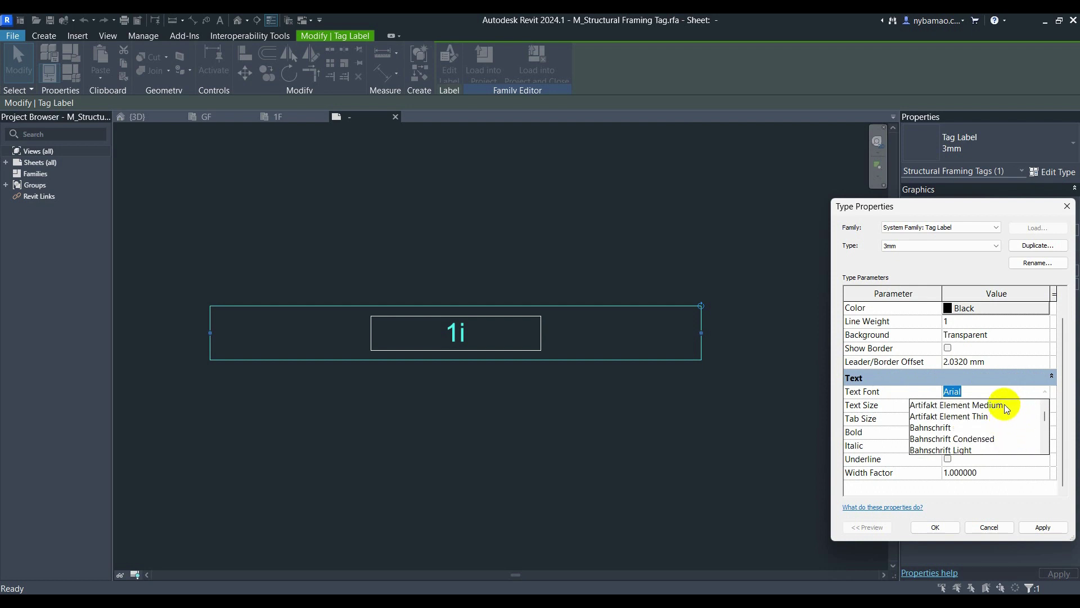
pyautogui.scroll(3, 1006, 409)
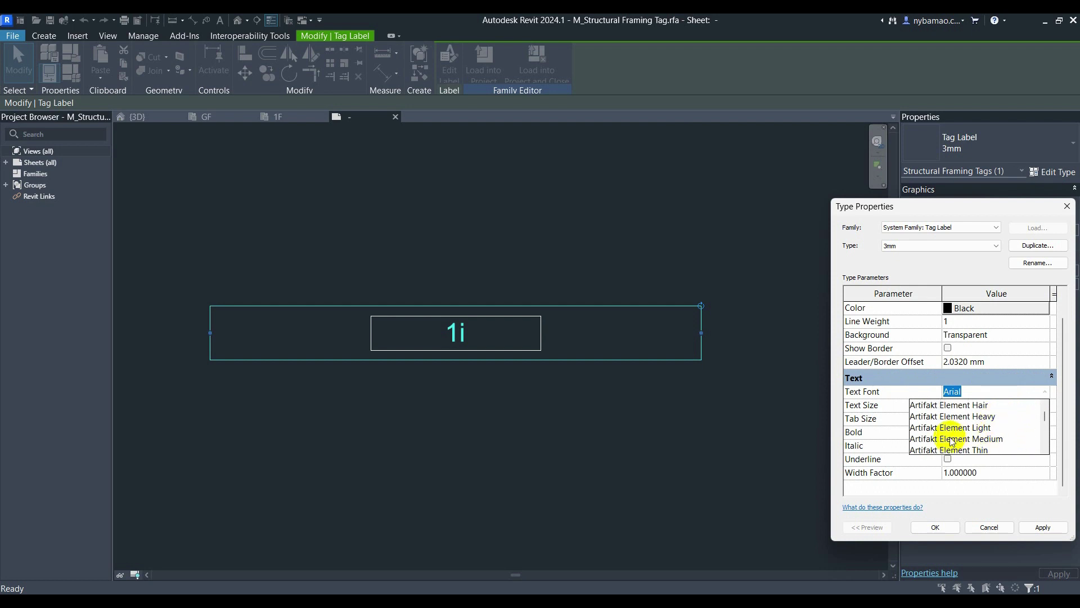
pyautogui.scroll(-6, 963, 423)
pyautogui.scroll(-4, 966, 421)
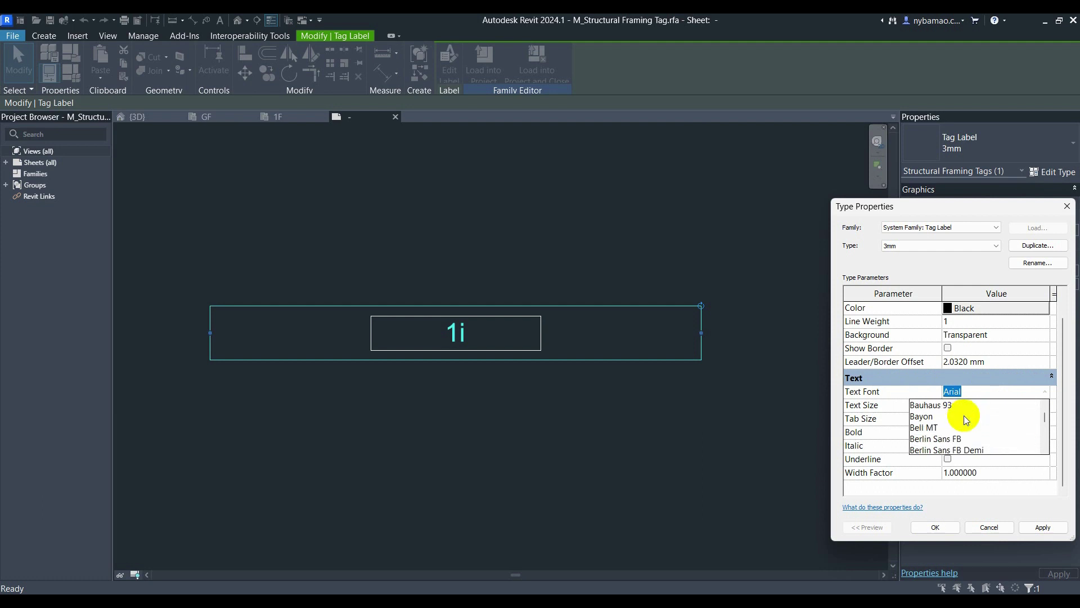
pyautogui.scroll(-3, 956, 425)
pyautogui.scroll(-4, 961, 423)
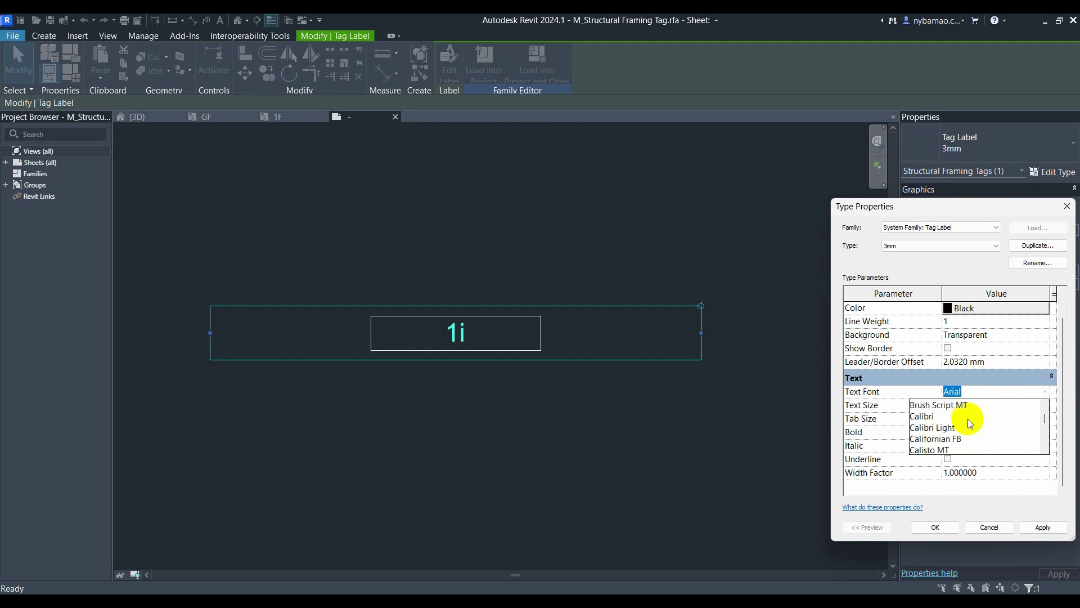
pyautogui.scroll(-1, 966, 421)
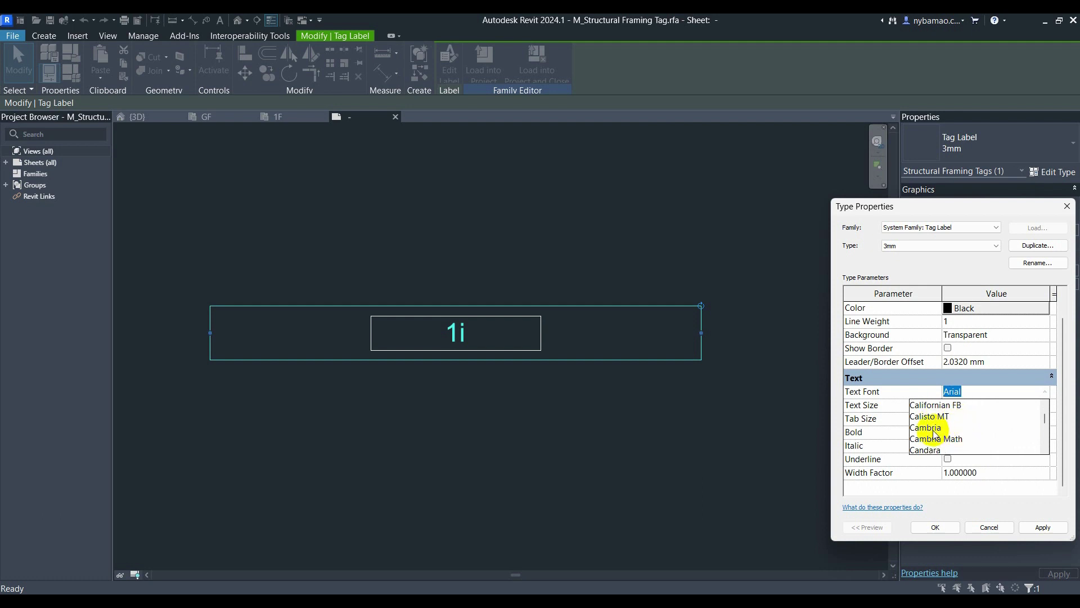
pyautogui.scroll(-4, 950, 433)
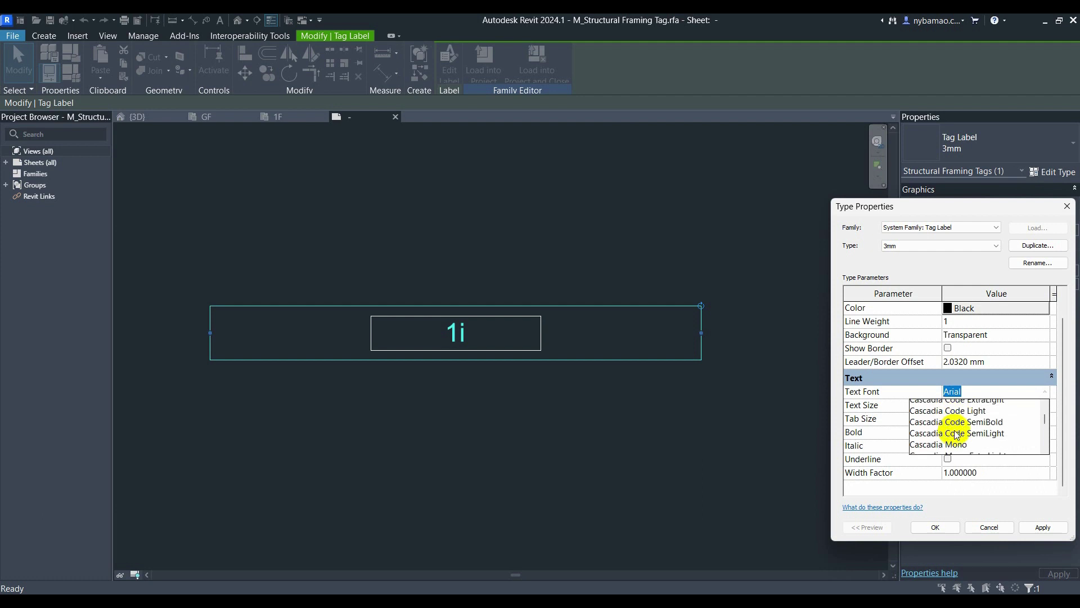
pyautogui.scroll(-7, 959, 429)
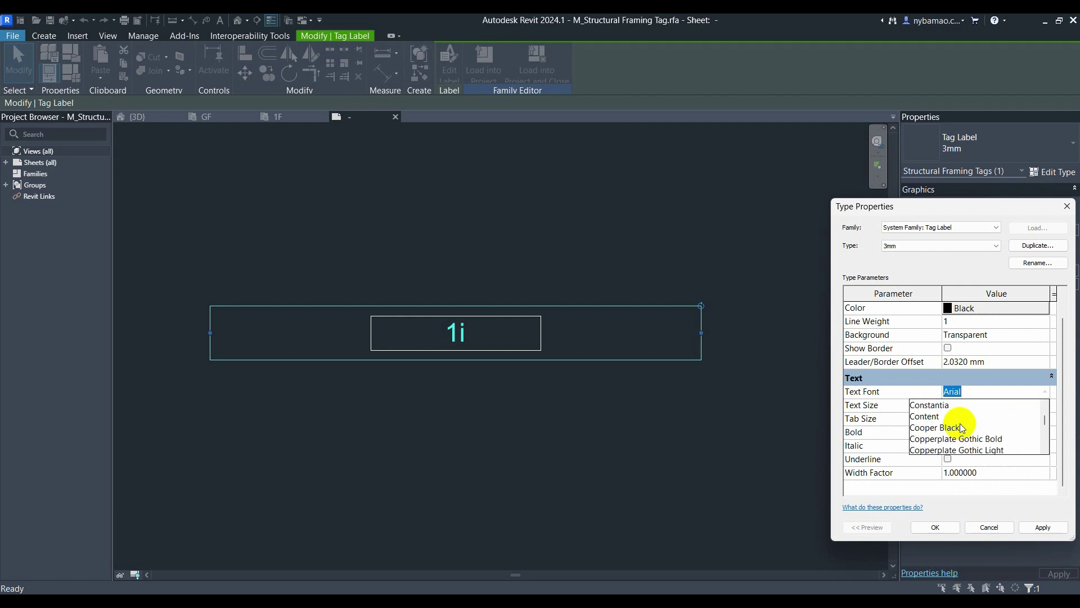
pyautogui.scroll(-6, 961, 427)
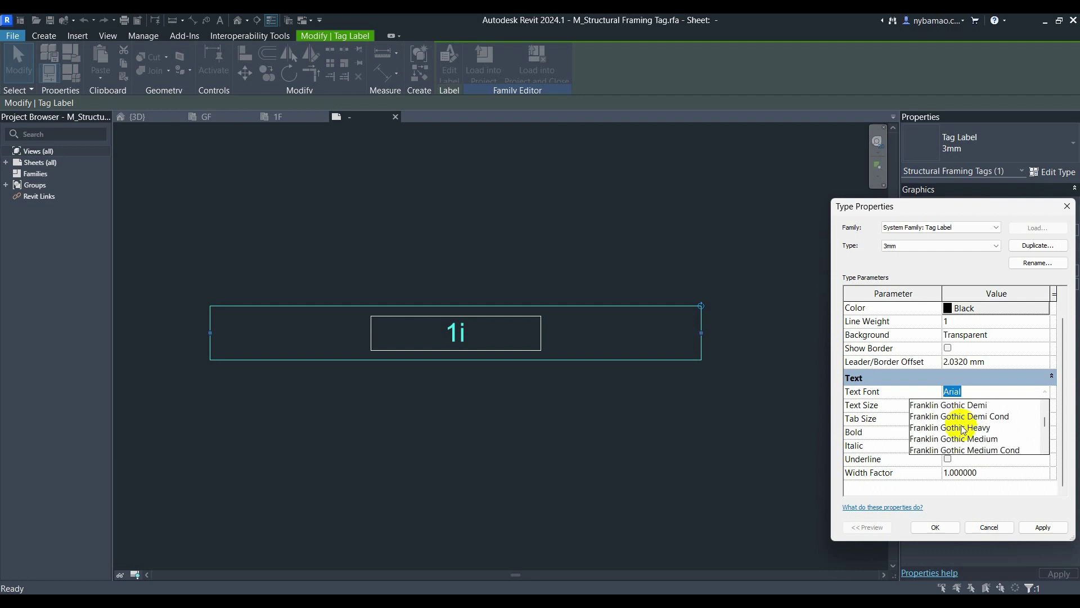
pyautogui.scroll(2, 968, 430)
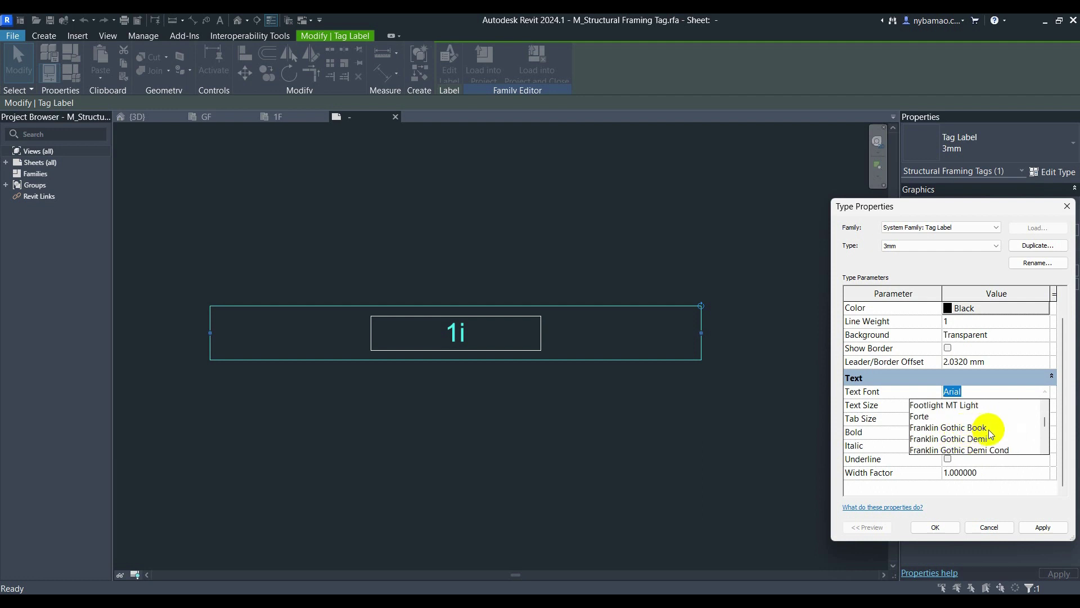
pyautogui.scroll(-5, 988, 435)
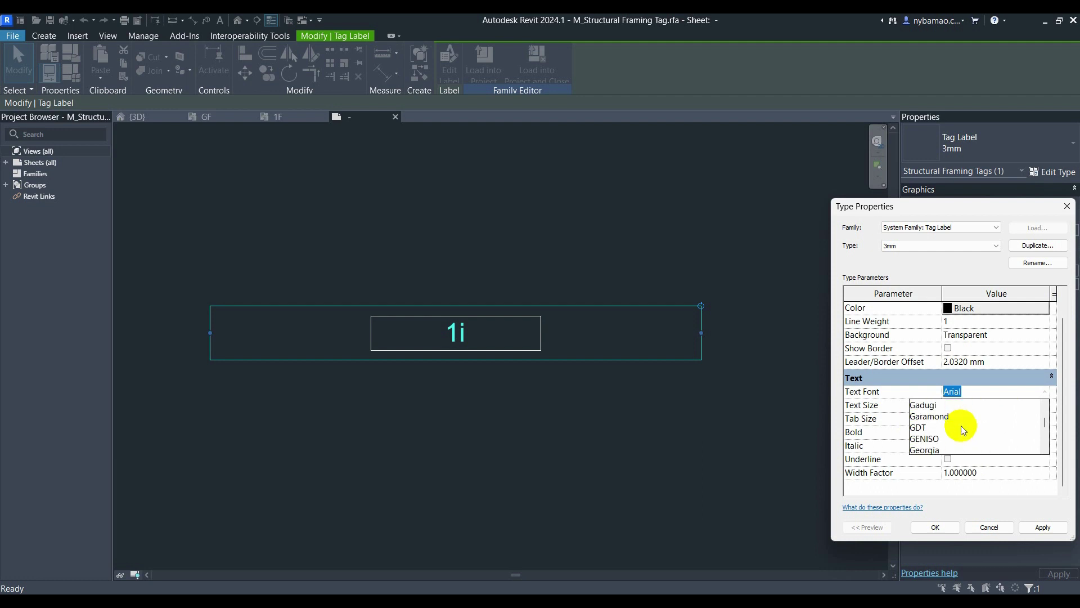
pyautogui.scroll(-1, 951, 435)
pyautogui.scroll(-5, 923, 421)
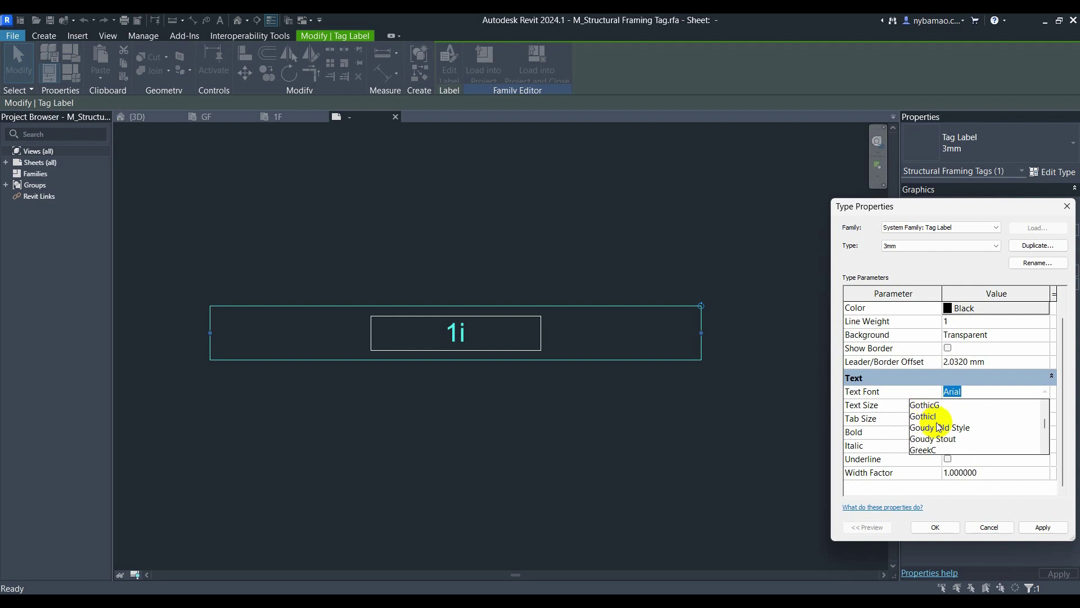
pyautogui.scroll(-6, 949, 431)
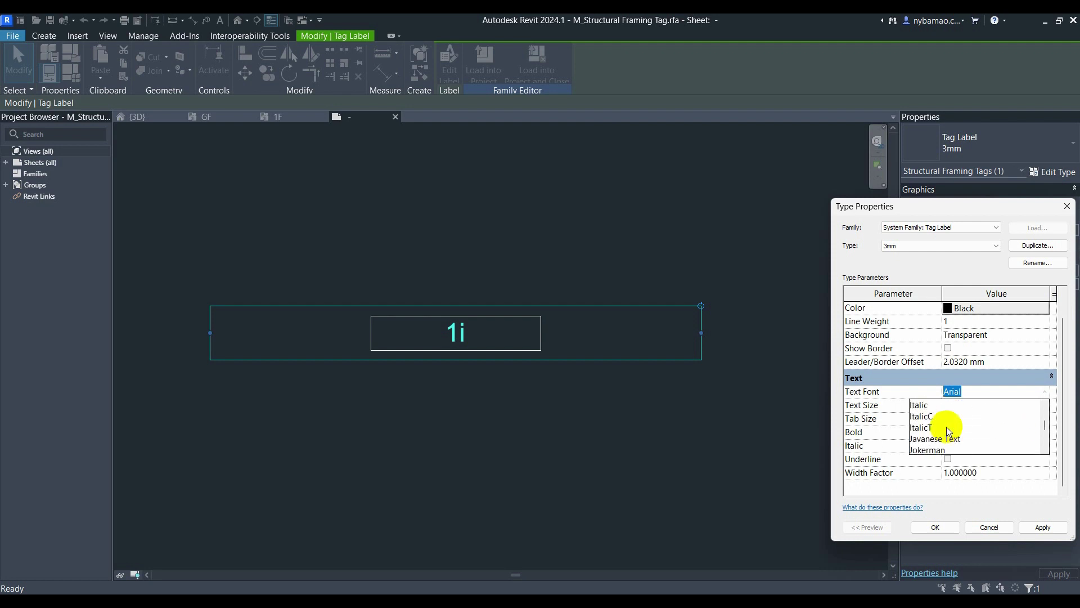
pyautogui.scroll(-6, 943, 439)
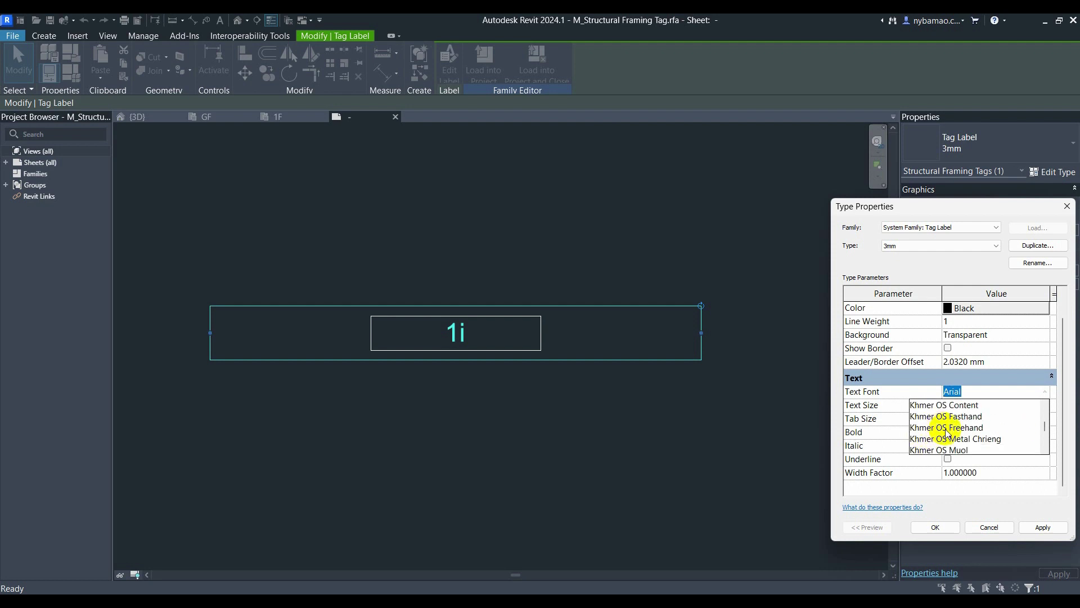
pyautogui.scroll(-8, 971, 434)
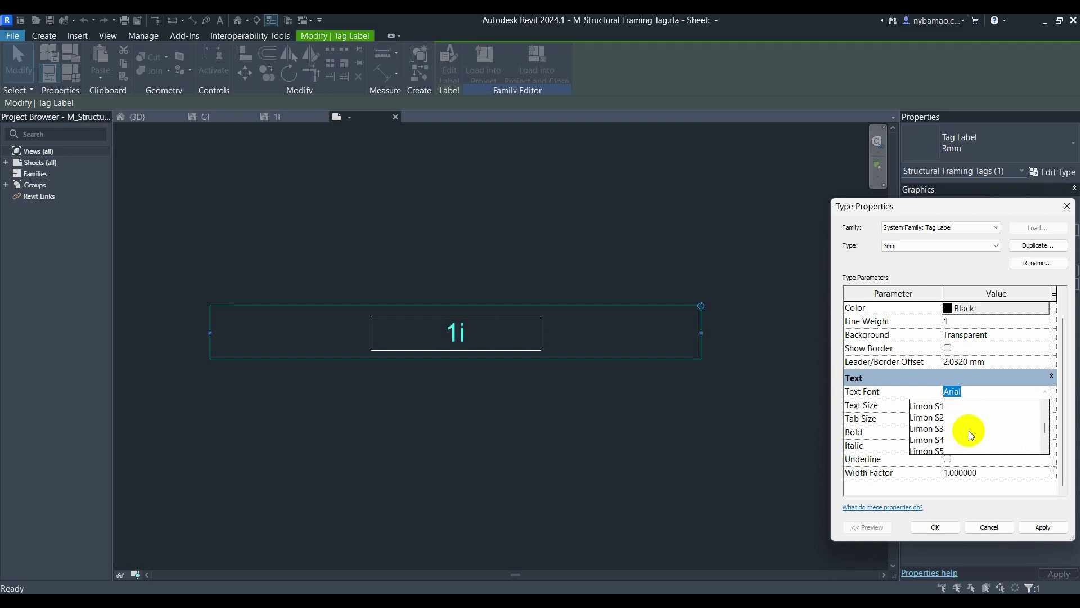
pyautogui.scroll(-8, 972, 433)
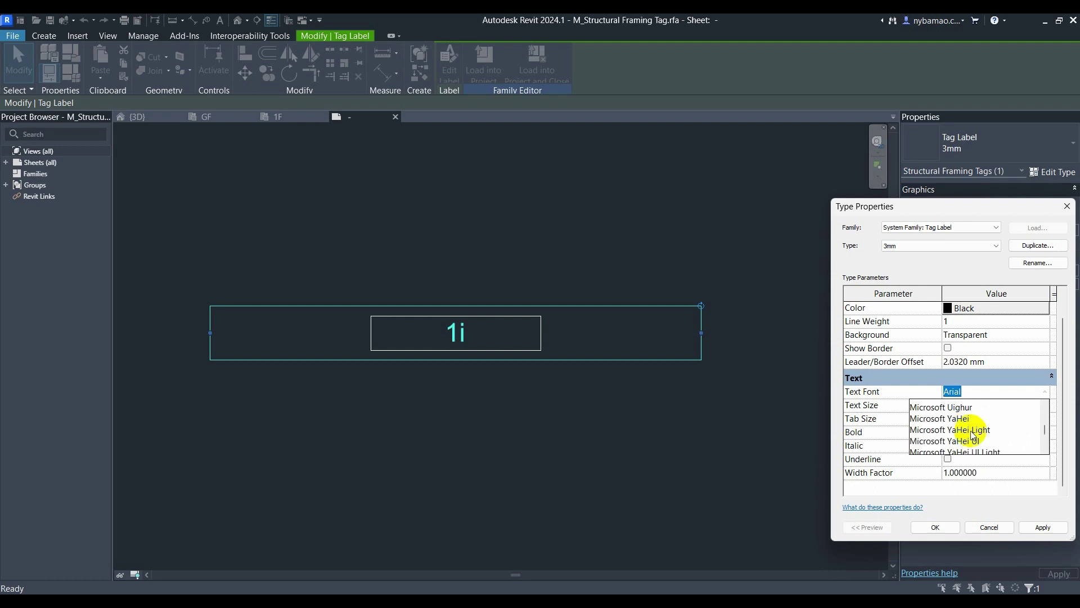
pyautogui.scroll(-12, 971, 430)
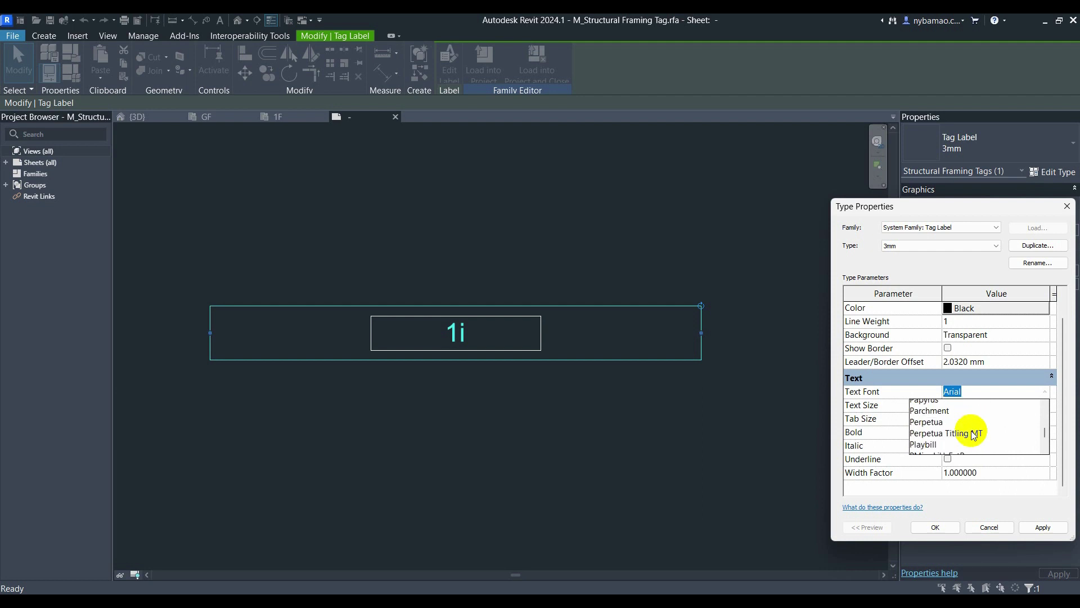
pyautogui.scroll(-3, 1007, 437)
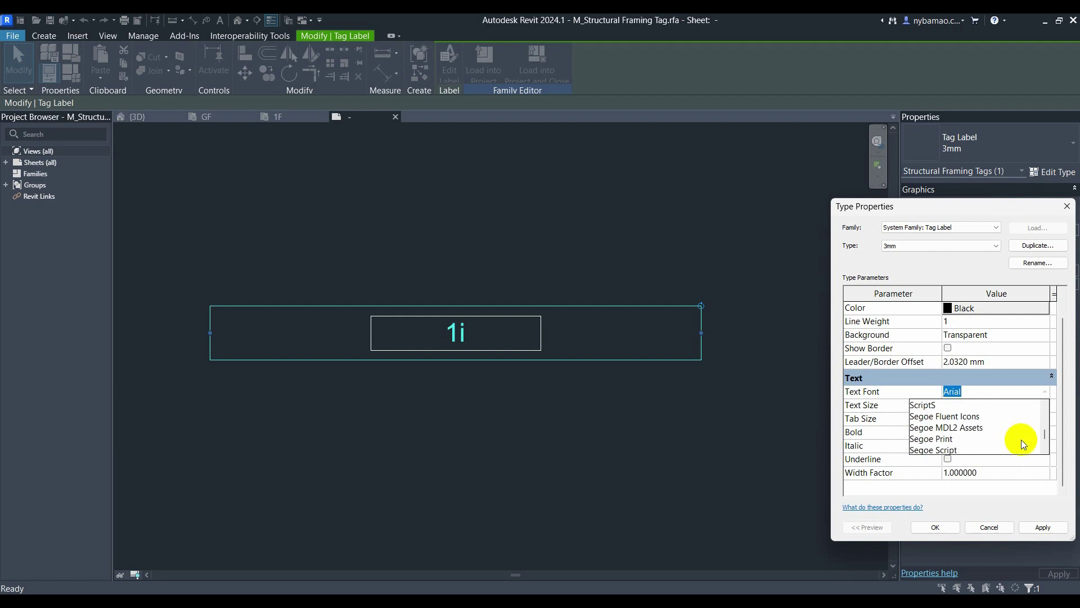
pyautogui.scroll(-7, 1038, 442)
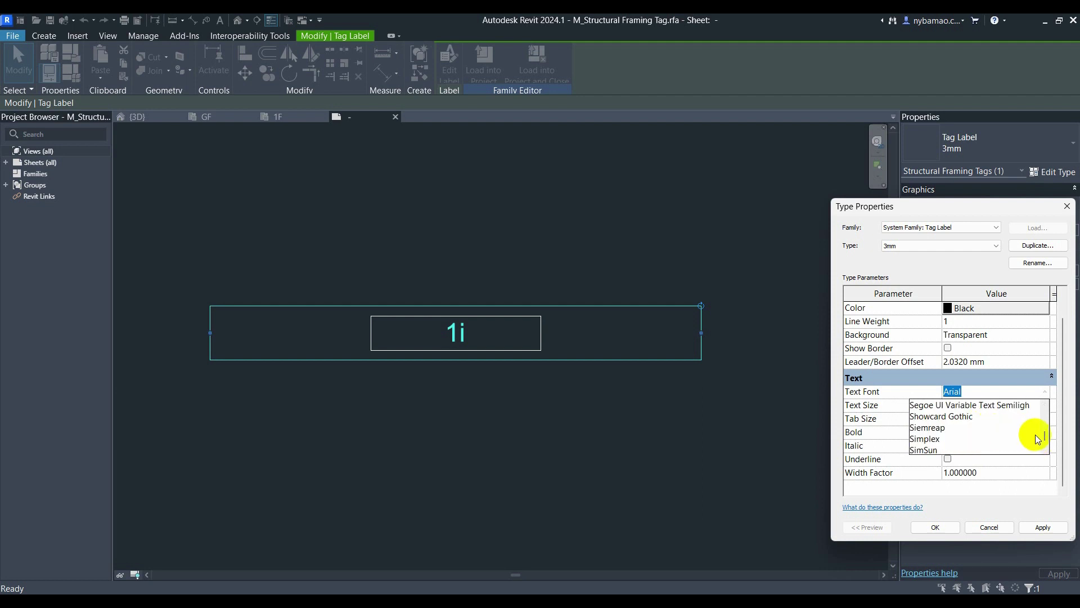
pyautogui.moveTo(1046, 435); pyautogui.dragTo(1046, 436)
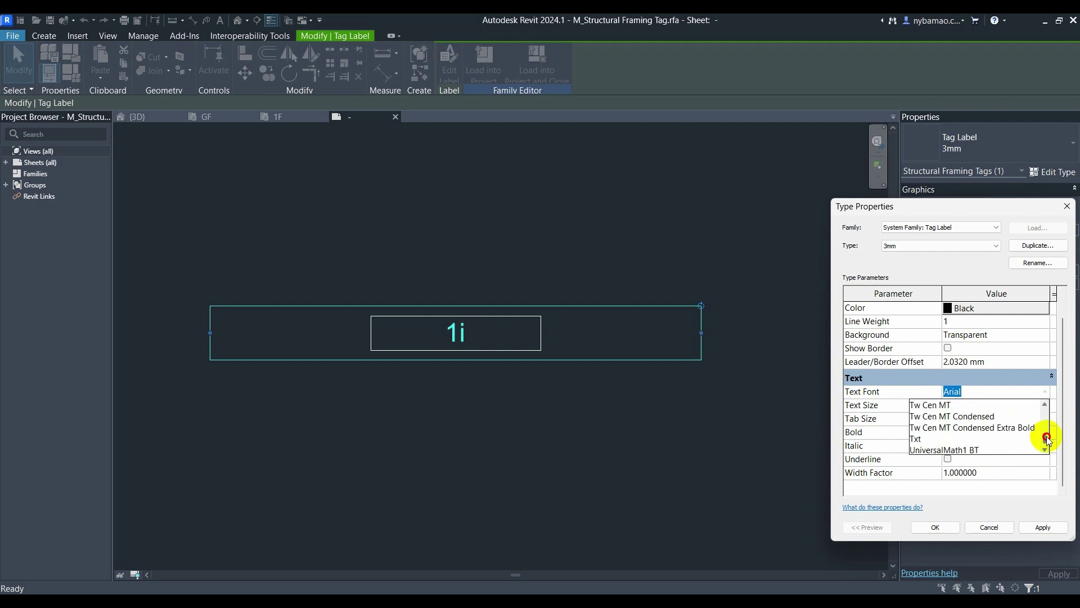
pyautogui.scroll(2, 967, 428)
pyautogui.scroll(-5, 960, 427)
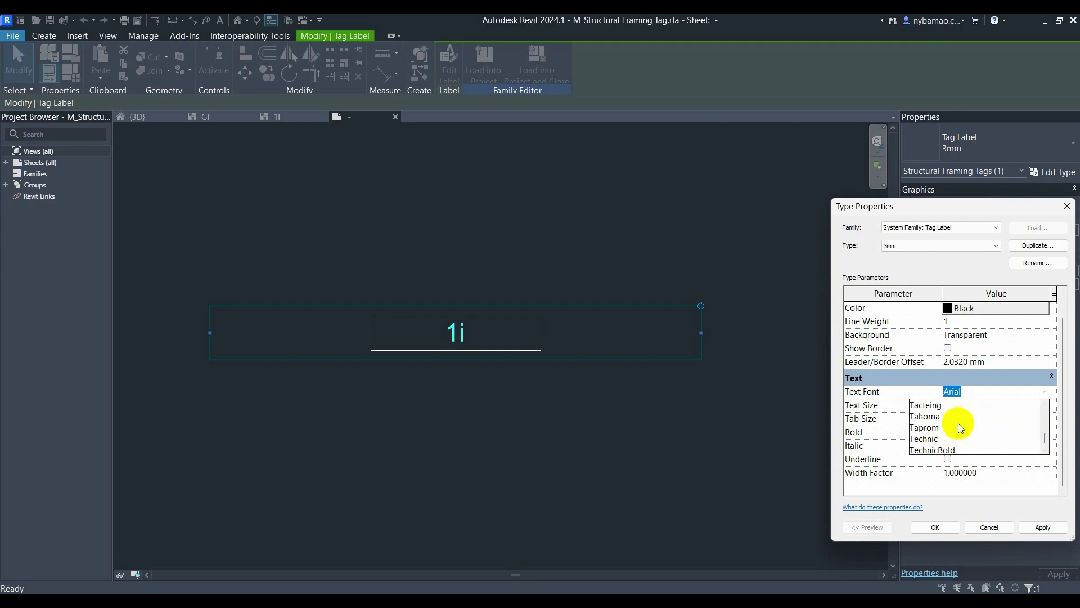
pyautogui.scroll(-1, 964, 428)
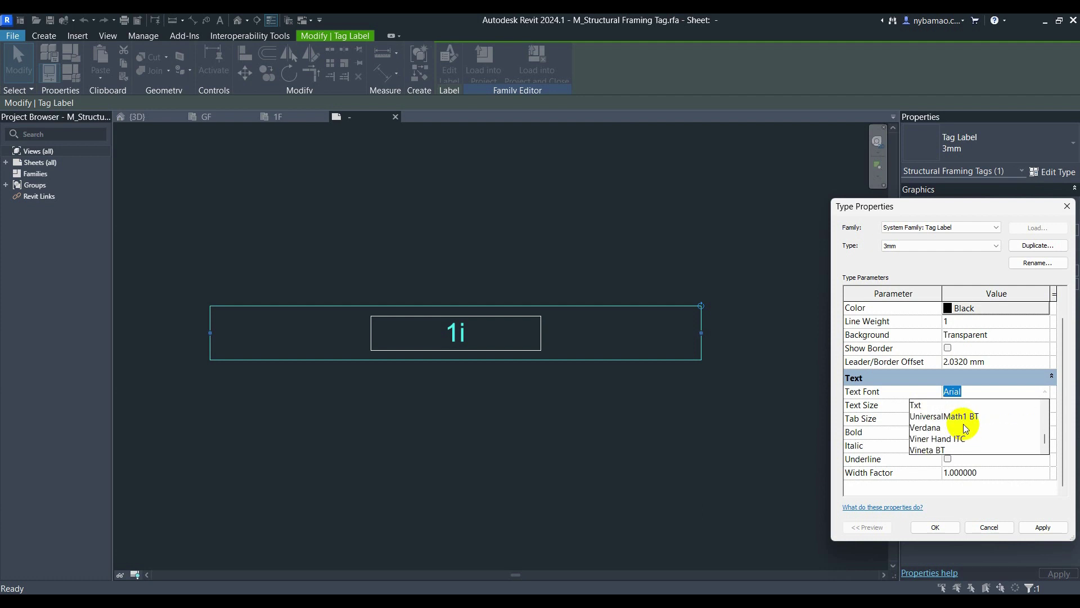
pyautogui.scroll(5, 967, 427)
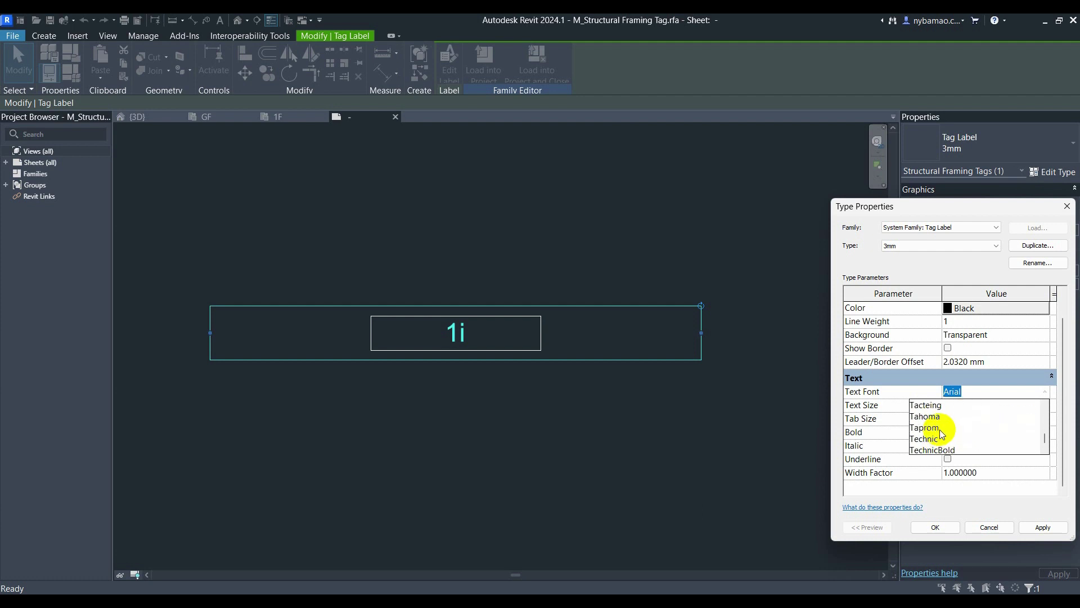
pyautogui.scroll(-3, 951, 436)
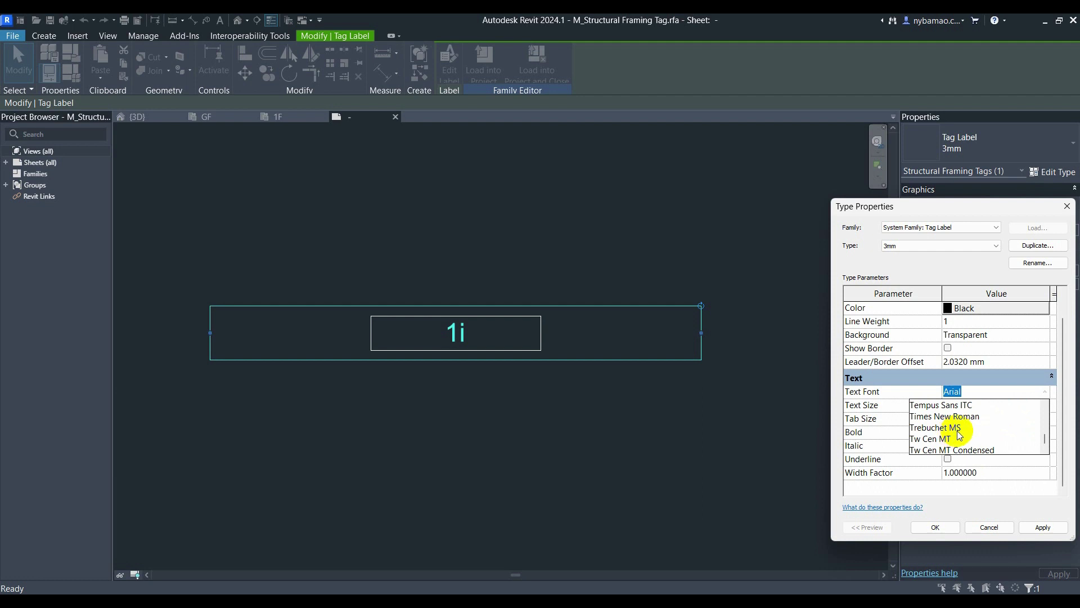
pyautogui.click(935, 416)
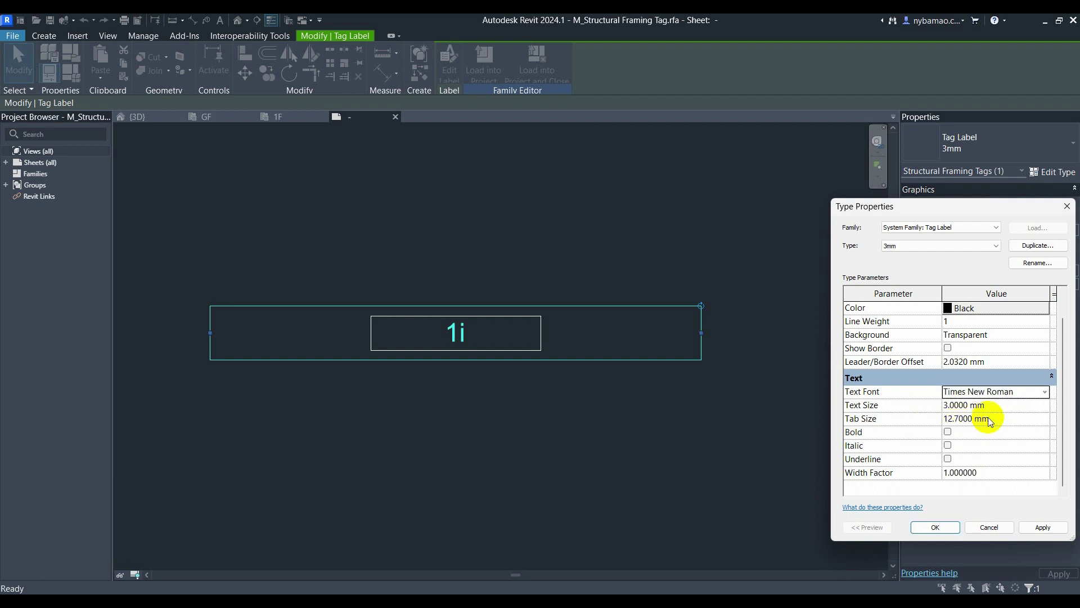
pyautogui.click(1039, 528)
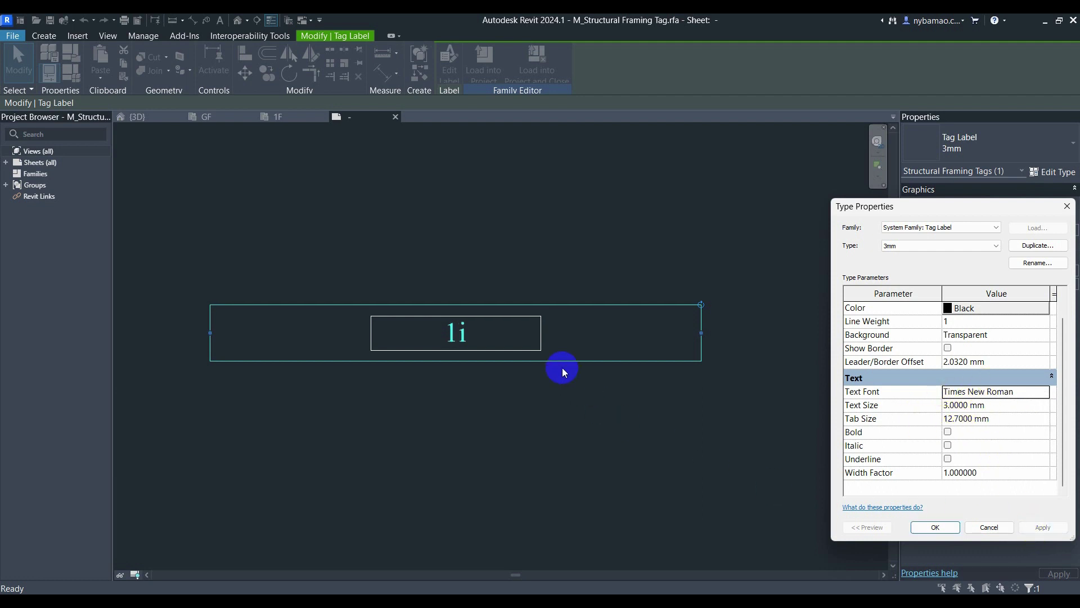
pyautogui.click(935, 526)
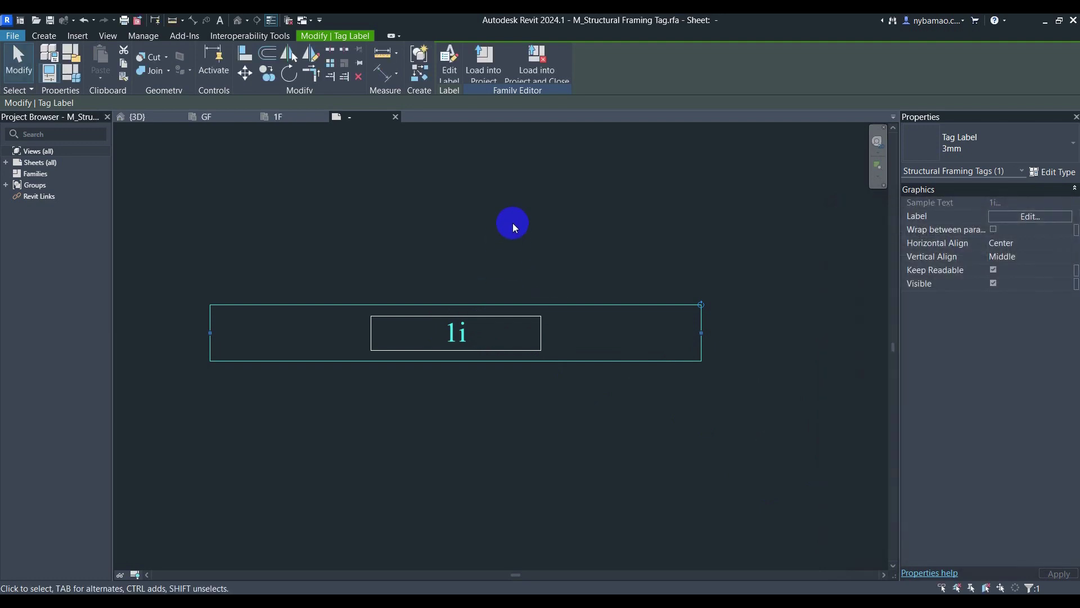
# Load the edited structural framing tag family into the Building 21 Floors project to update the GF plan's beam tags
pyautogui.click(482, 68)
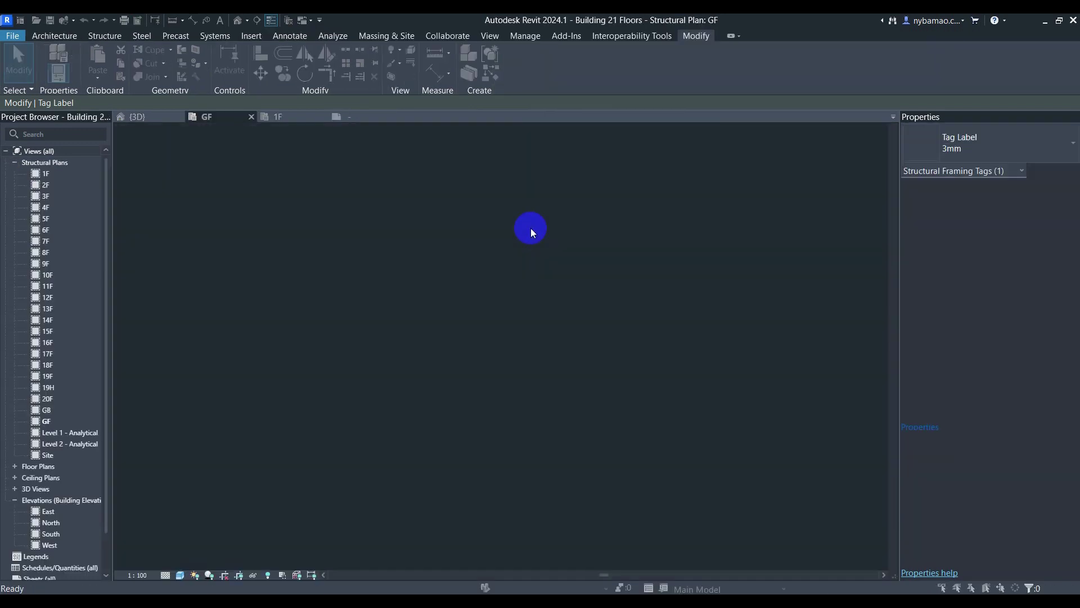
pyautogui.click(550, 274)
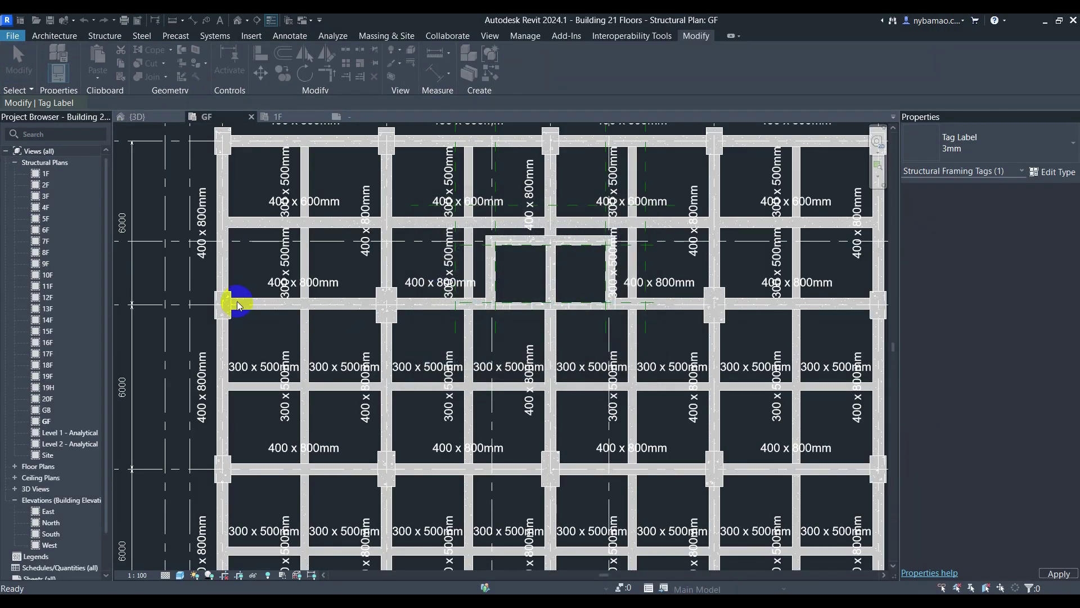
pyautogui.click(357, 277)
pyautogui.scroll(2, 315, 292)
pyautogui.scroll(-4, 309, 309)
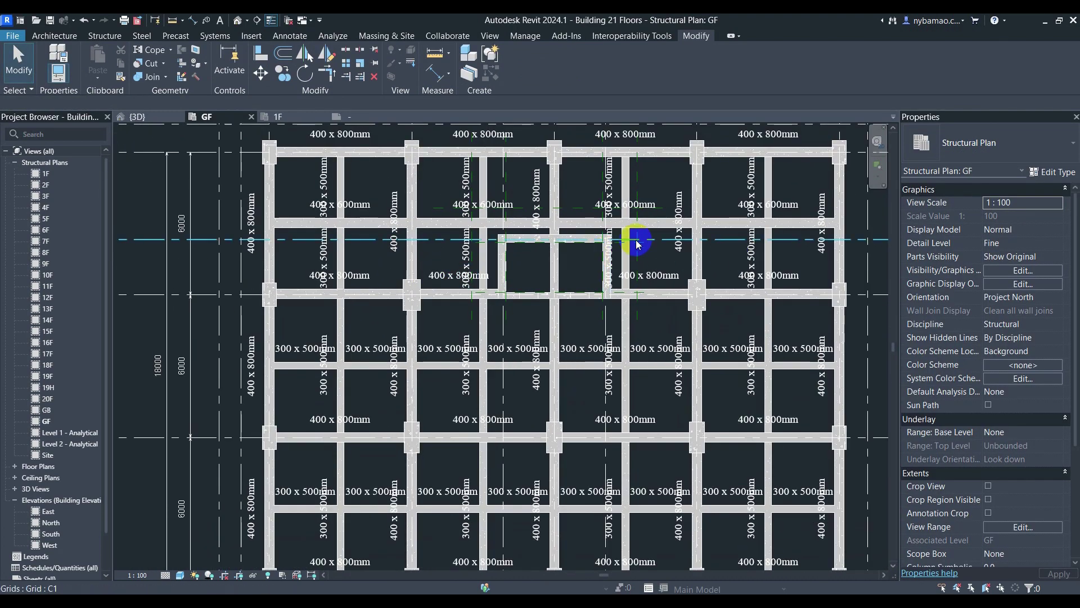
pyautogui.scroll(-2, 475, 288)
pyautogui.scroll(2, 513, 331)
pyautogui.scroll(-2, 514, 330)
pyautogui.scroll(2, 428, 298)
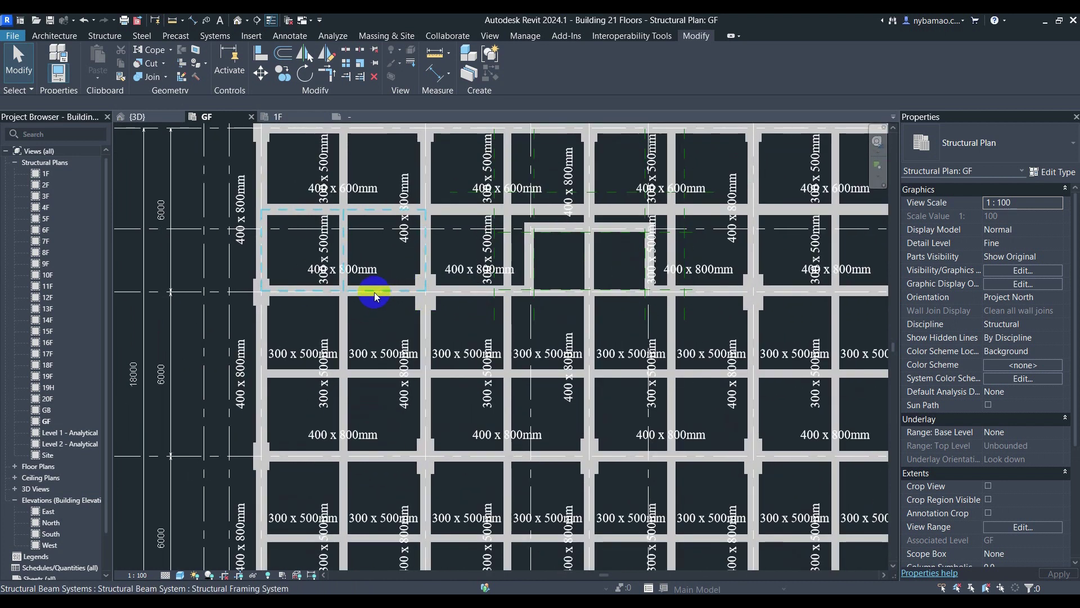
# Turn on an attached-end leader for the 400 x 800mm beam tag along grid C in the westernmost bay of the GF plan
pyautogui.click(362, 272)
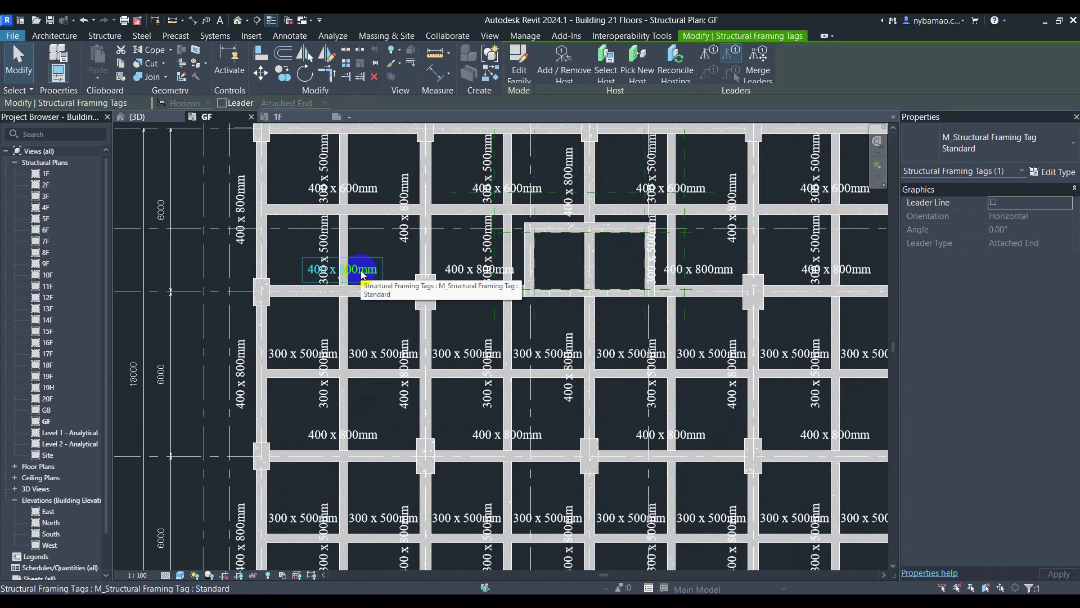
pyautogui.click(708, 60)
pyautogui.scroll(2, 344, 281)
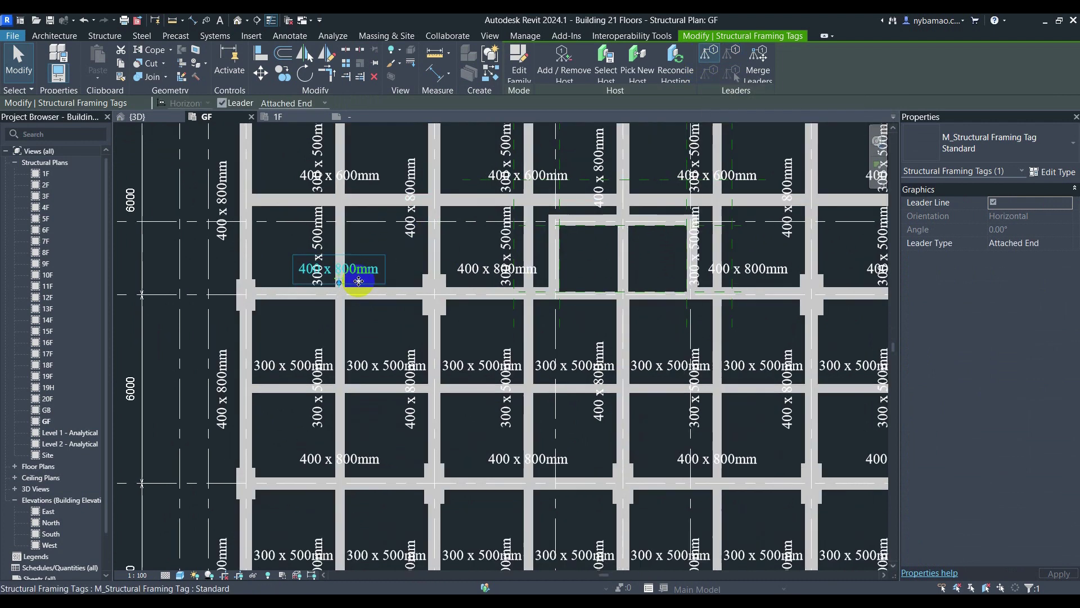
# Move the 400 x 800mm tag clear of the overlapping 300 x 500mm joist tag and bend its leader at the elbow
pyautogui.moveTo(334, 279); pyautogui.dragTo(384, 254)
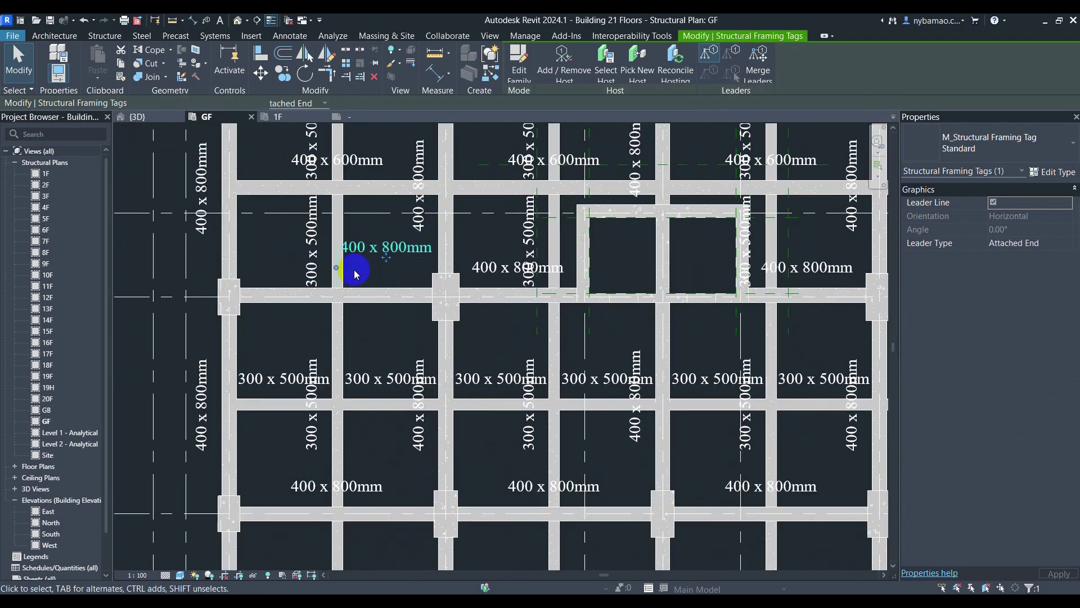
pyautogui.click(376, 278)
pyautogui.click(338, 268)
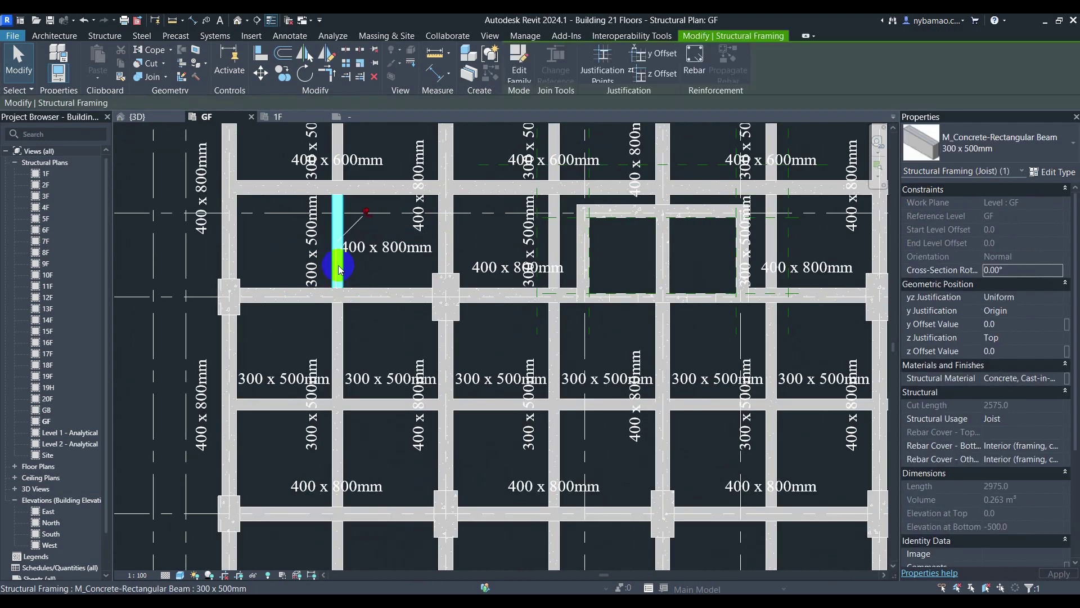
pyautogui.click(375, 247)
pyautogui.moveTo(337, 268); pyautogui.dragTo(317, 260)
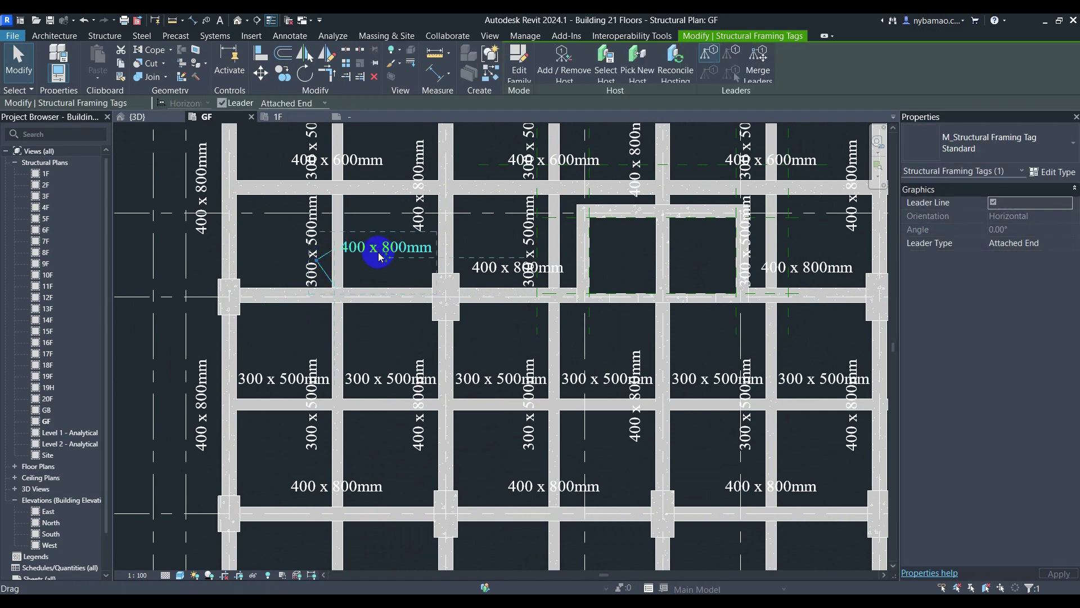
pyautogui.click(282, 251)
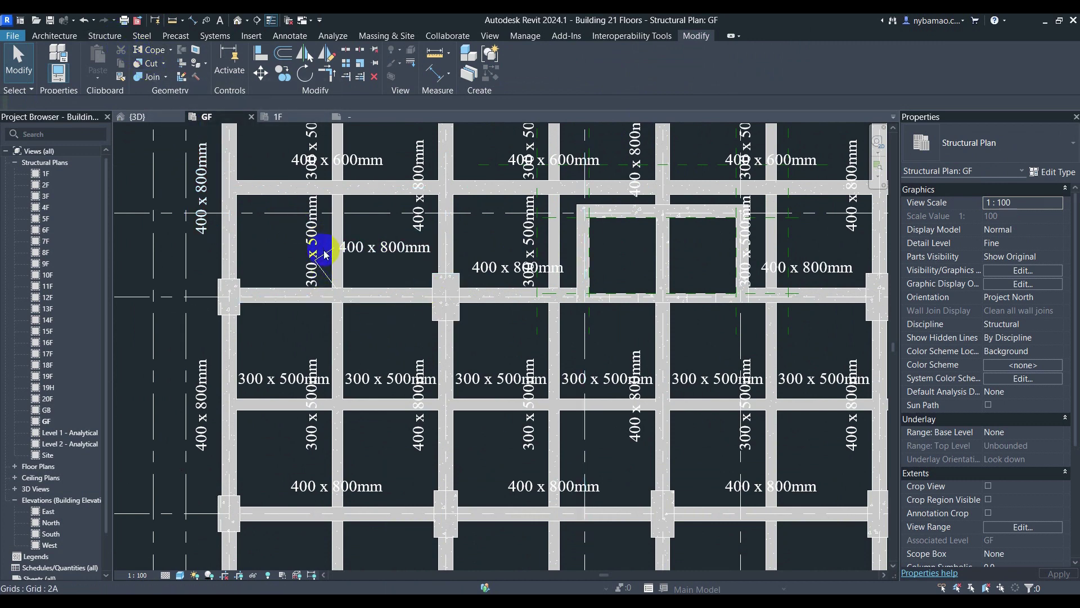
# Undo the leader bend and the tag move on the 400 x 800mm beam tag, leaving the tag deselected
pyautogui.click(85, 21)
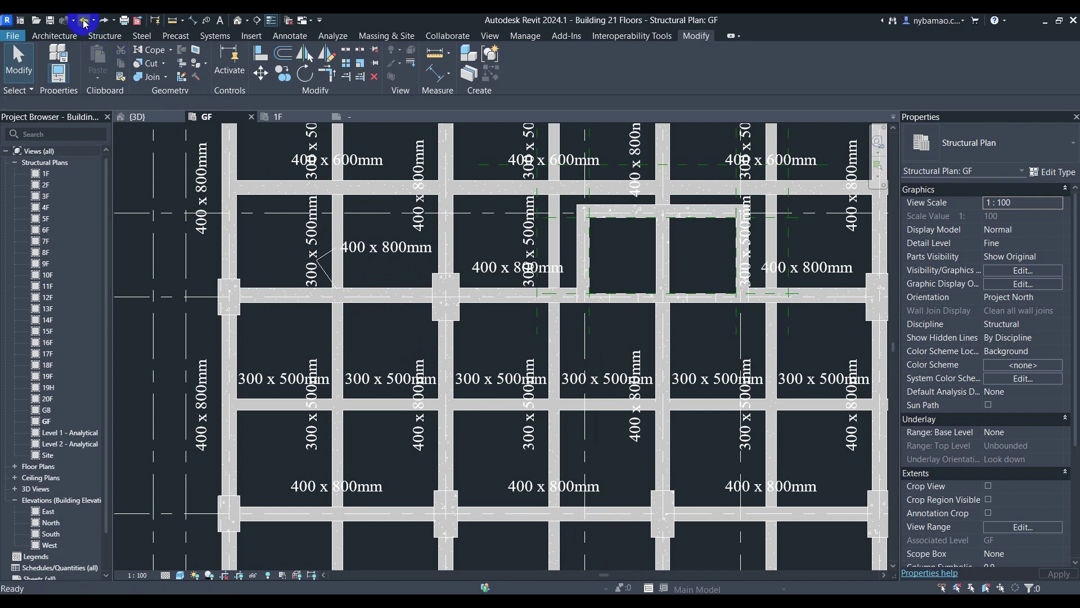
pyautogui.click(85, 21)
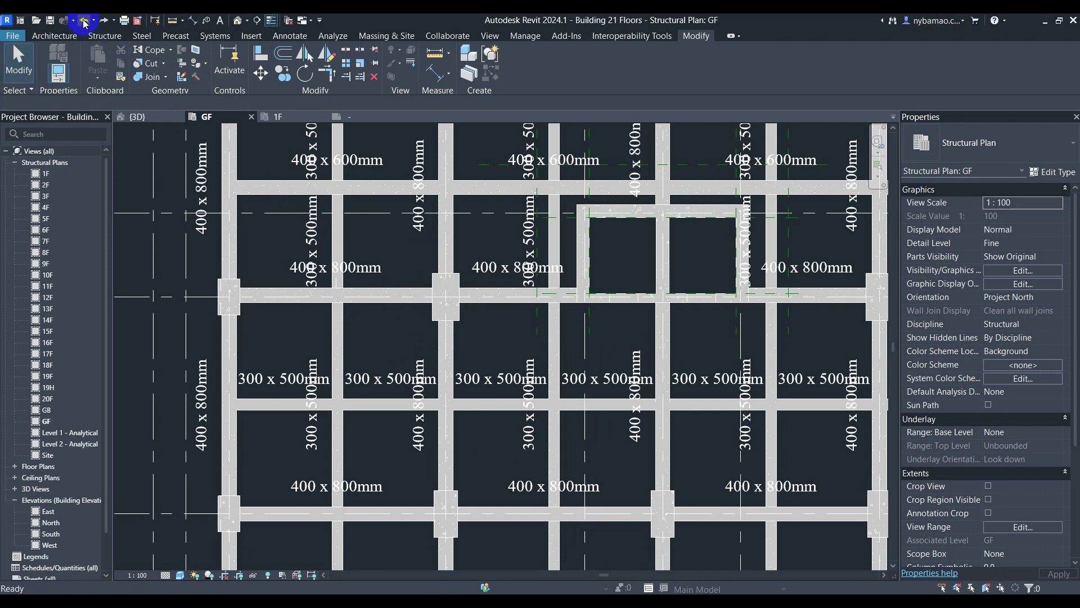
pyautogui.click(354, 267)
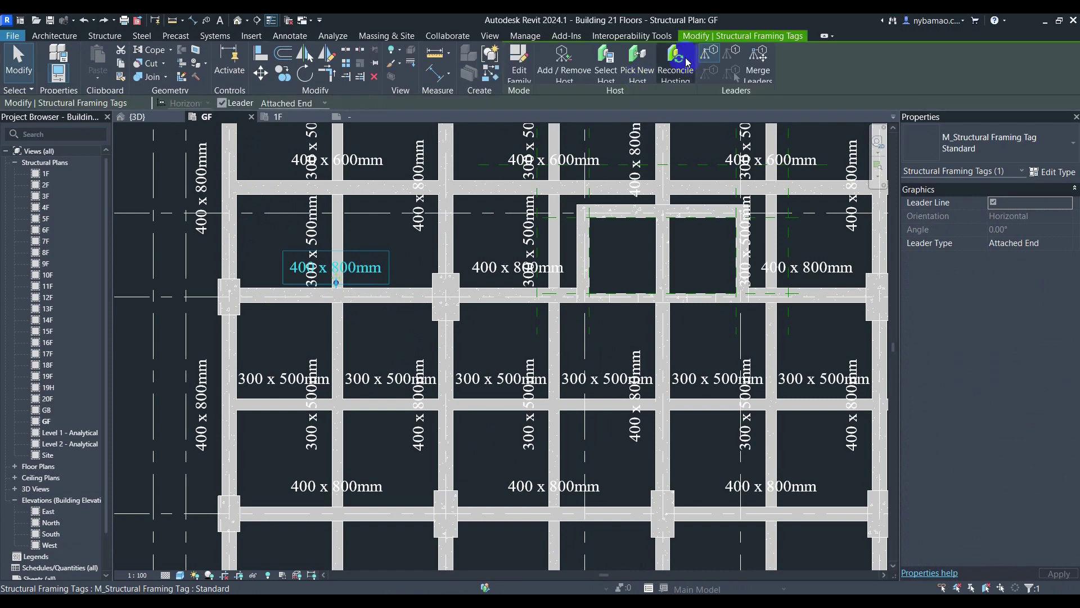
pyautogui.click(398, 258)
pyautogui.scroll(-4, 398, 257)
pyautogui.moveTo(580, 395); pyautogui.dragTo(554, 380, button='middle')
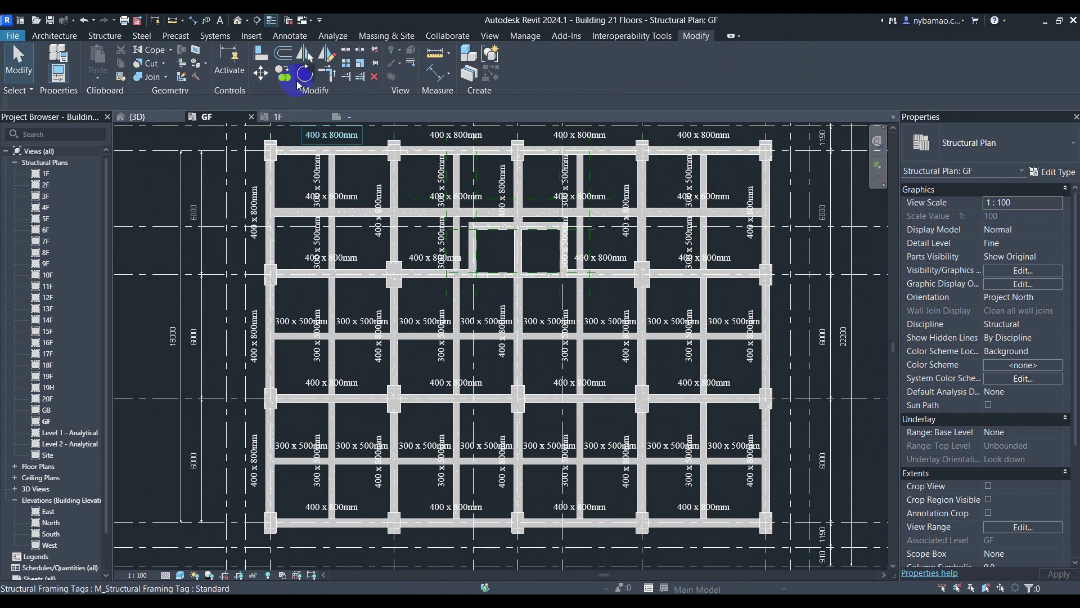
# In the 1F structural plan, tag all untagged structural framing using Structural Framing Tags with horizontal orientation and no leader
pyautogui.click(295, 118)
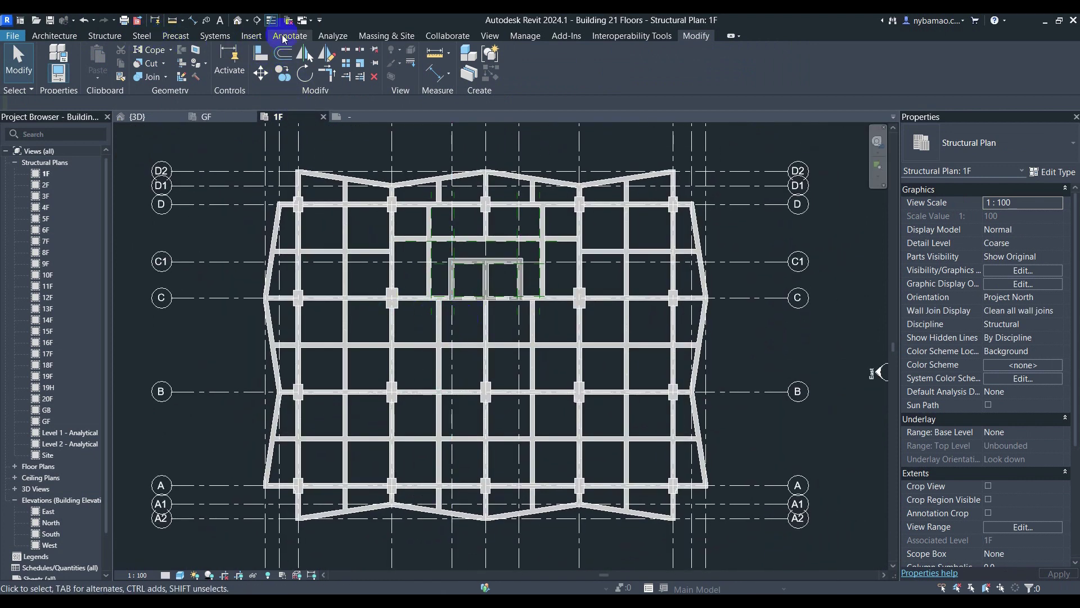
pyautogui.click(287, 36)
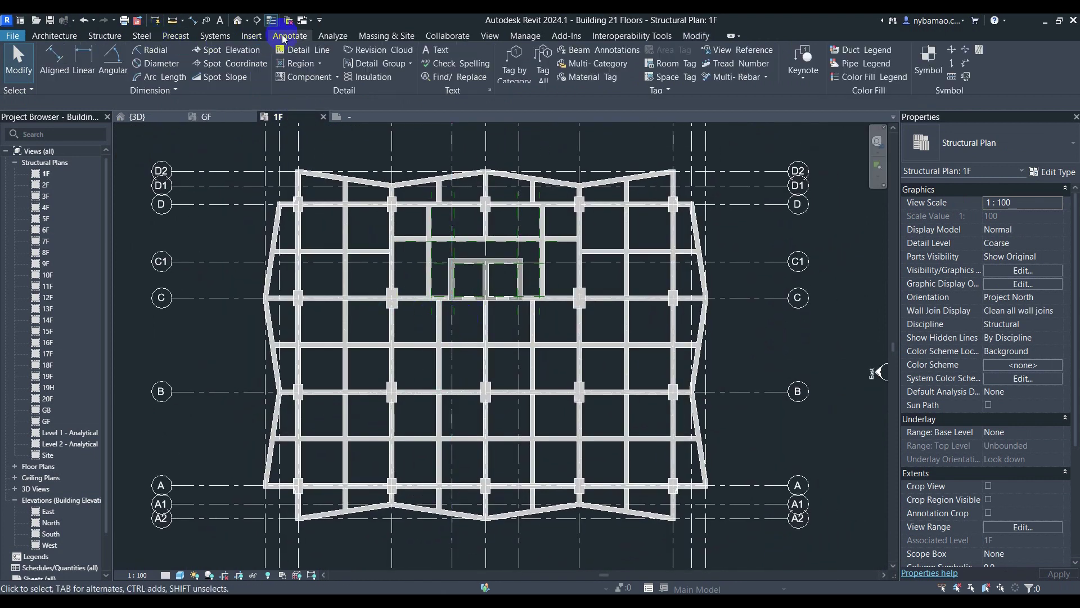
pyautogui.click(543, 65)
pyautogui.scroll(-2, 664, 310)
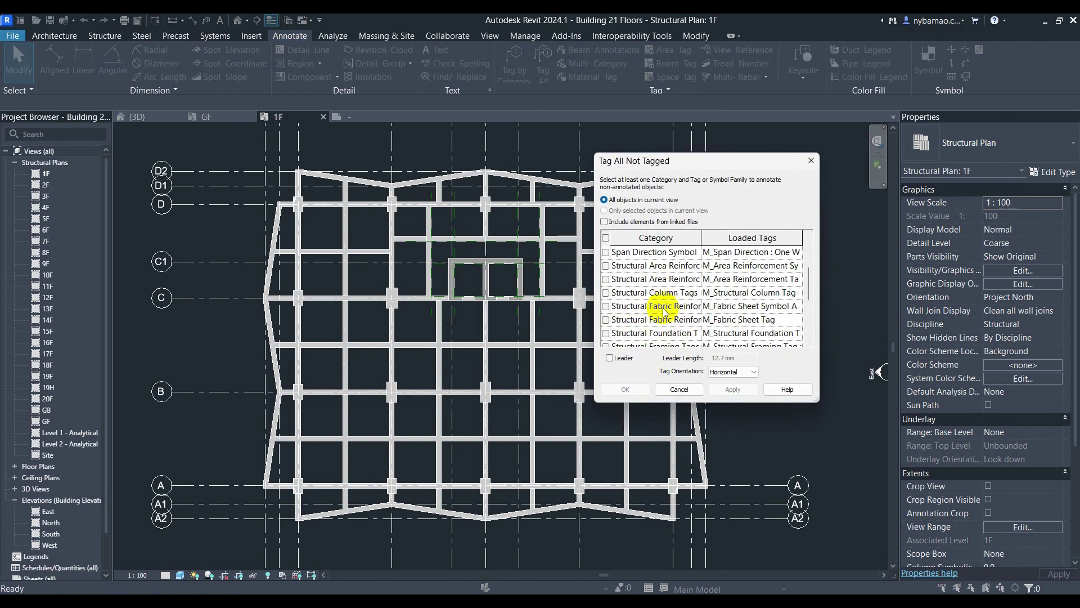
pyautogui.scroll(-2, 647, 331)
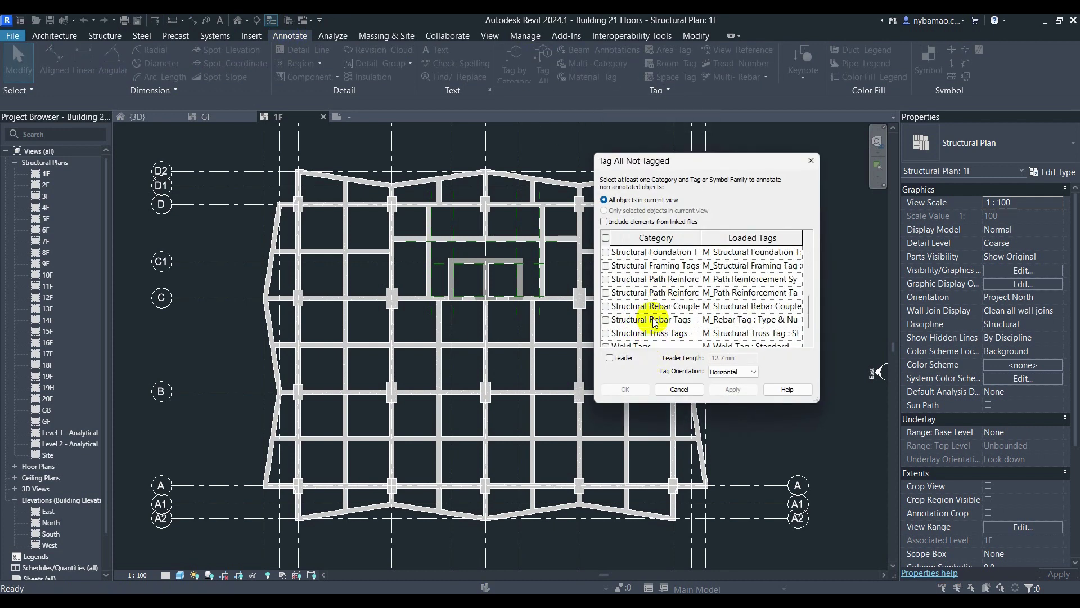
pyautogui.scroll(1, 659, 303)
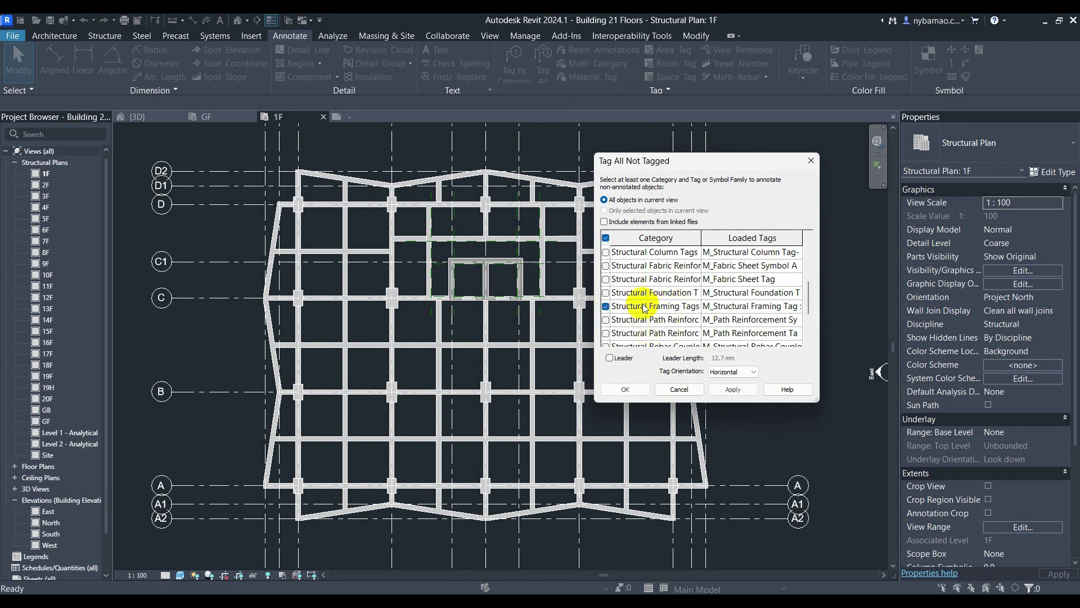
pyautogui.click(745, 393)
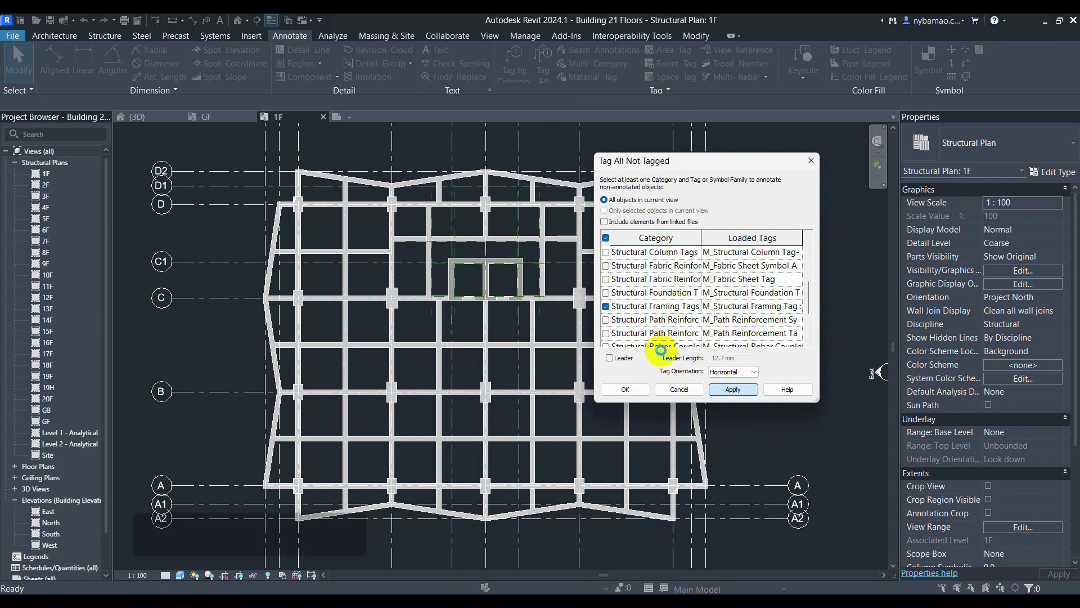
pyautogui.click(636, 392)
# Examine the structural framing tags across the 1F plan, including the zigzag edge beams near grids D2 and A2
pyautogui.scroll(2, 382, 333)
pyautogui.moveTo(504, 371); pyautogui.dragTo(493, 406, button='middle')
pyautogui.moveTo(505, 323); pyautogui.dragTo(496, 369, button='middle')
pyautogui.scroll(2, 399, 224)
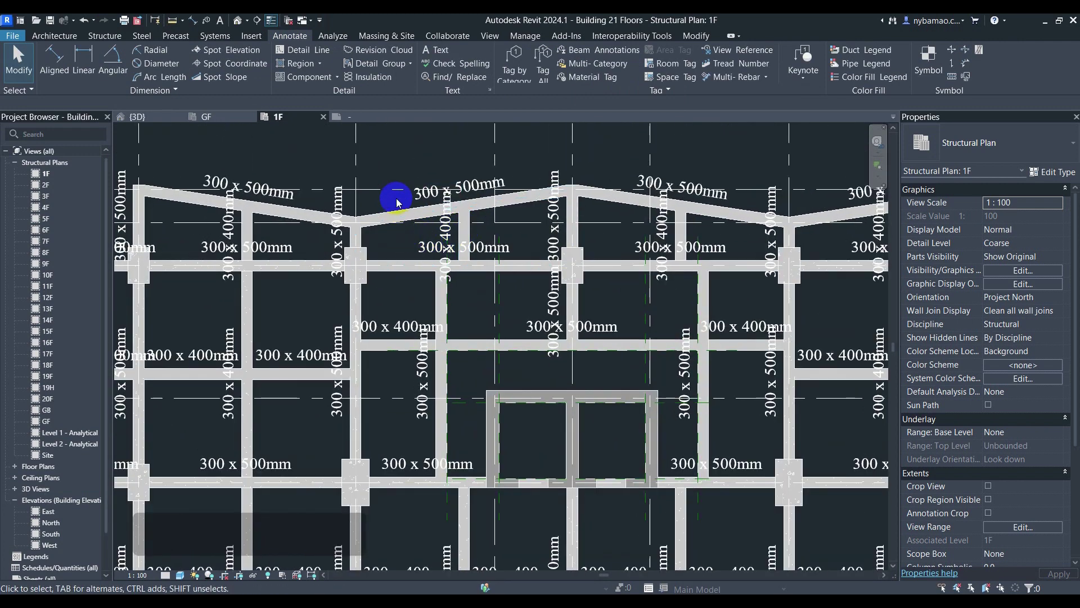
pyautogui.scroll(1, 445, 197)
pyautogui.scroll(-4, 448, 198)
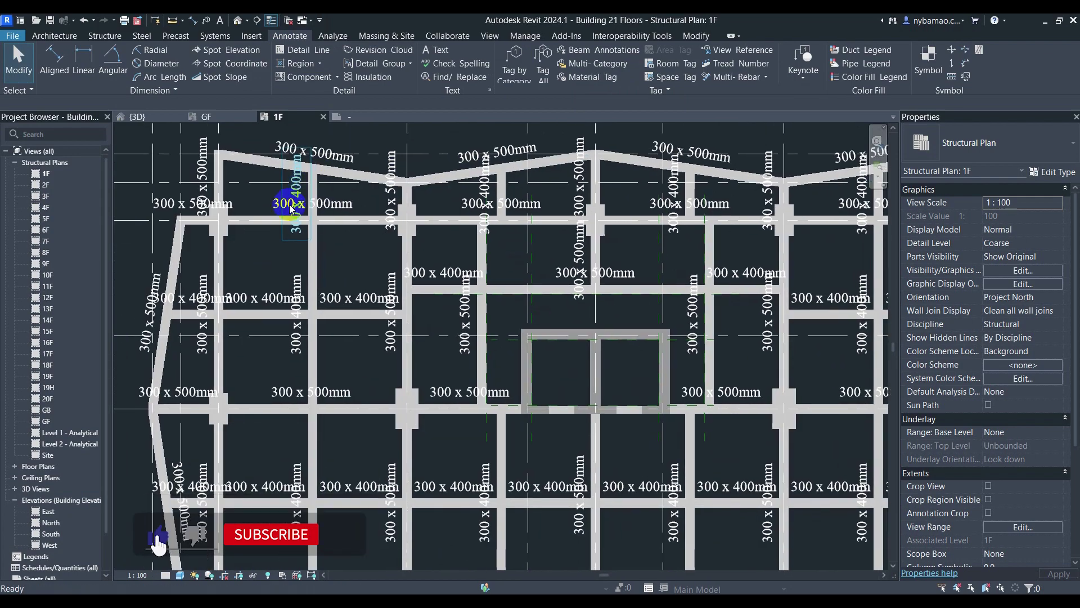
pyautogui.scroll(-2, 299, 213)
pyautogui.moveTo(355, 342); pyautogui.dragTo(357, 292, button='middle')
pyautogui.scroll(1, 204, 256)
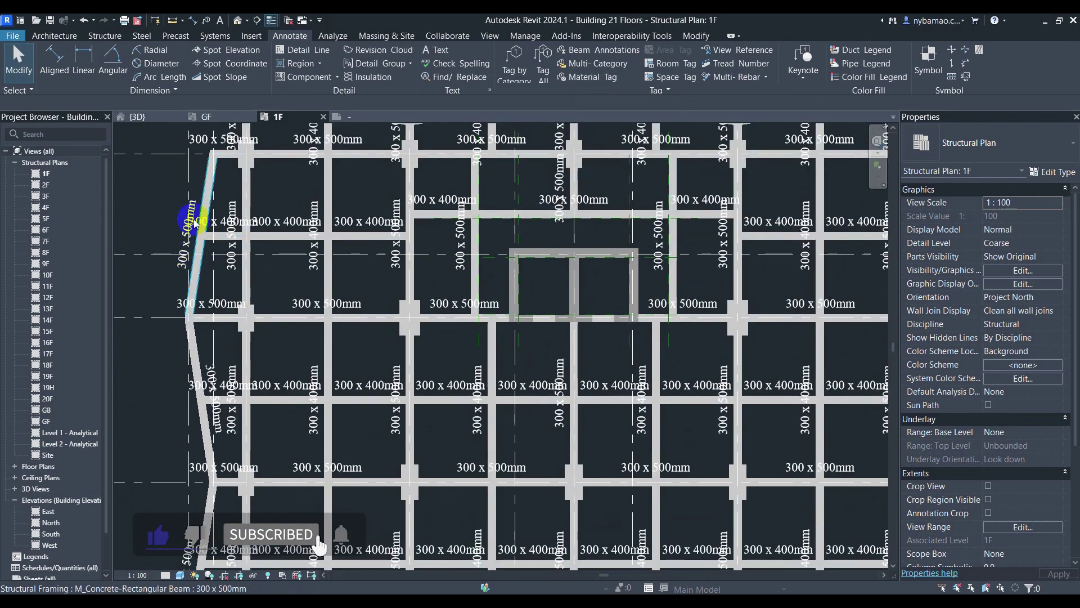
pyautogui.scroll(-3, 364, 248)
pyautogui.scroll(3, 362, 344)
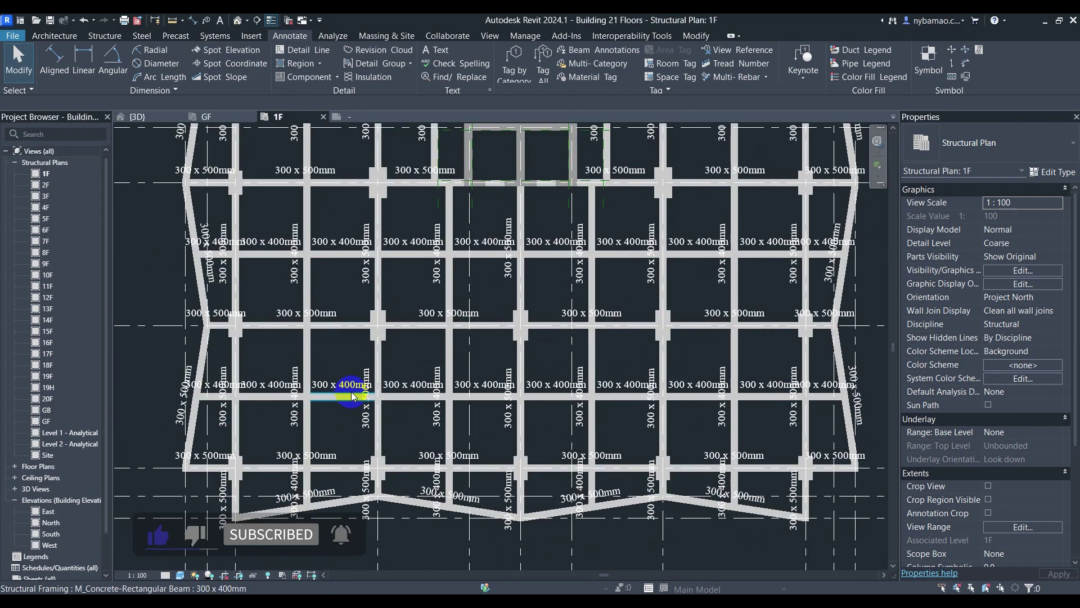
pyautogui.scroll(-3, 315, 388)
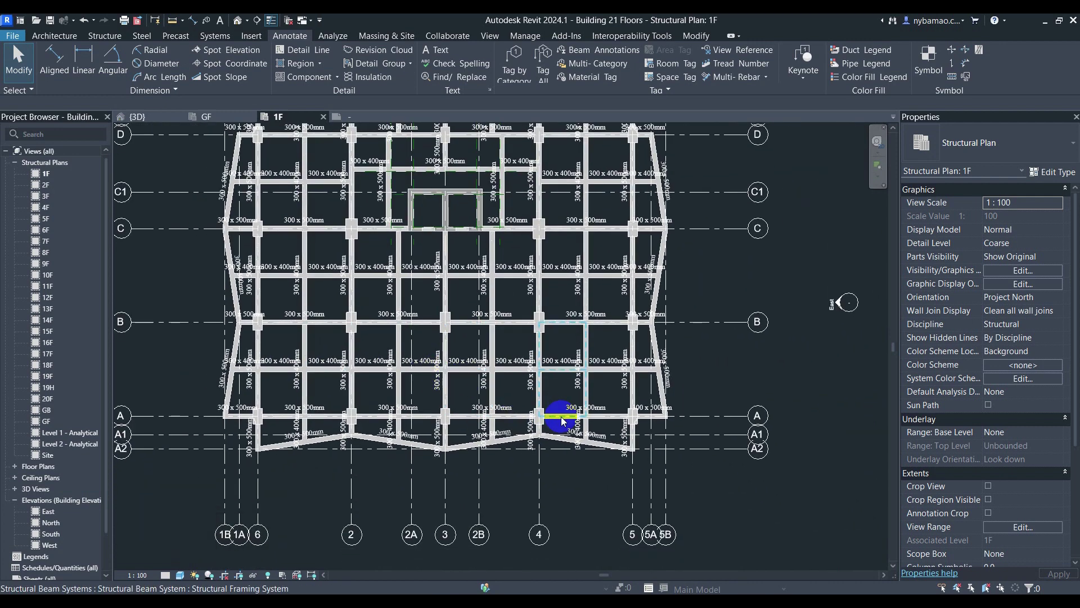
pyautogui.scroll(-2, 564, 420)
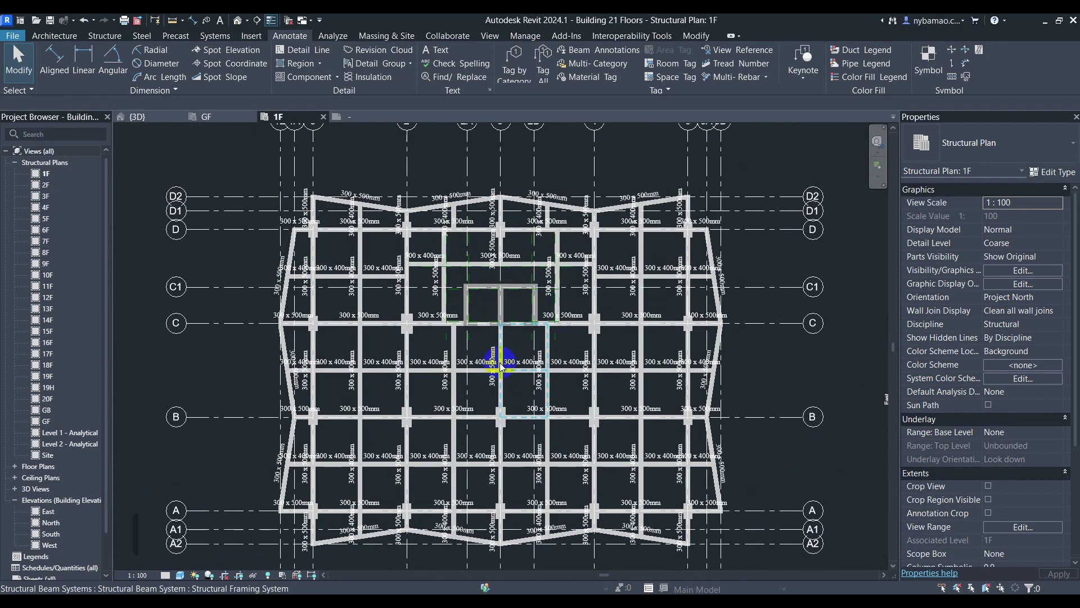
# Check the 1F tags around the core and the angled edge beams between grids C and A, and return to the GF plan
pyautogui.scroll(6, 500, 336)
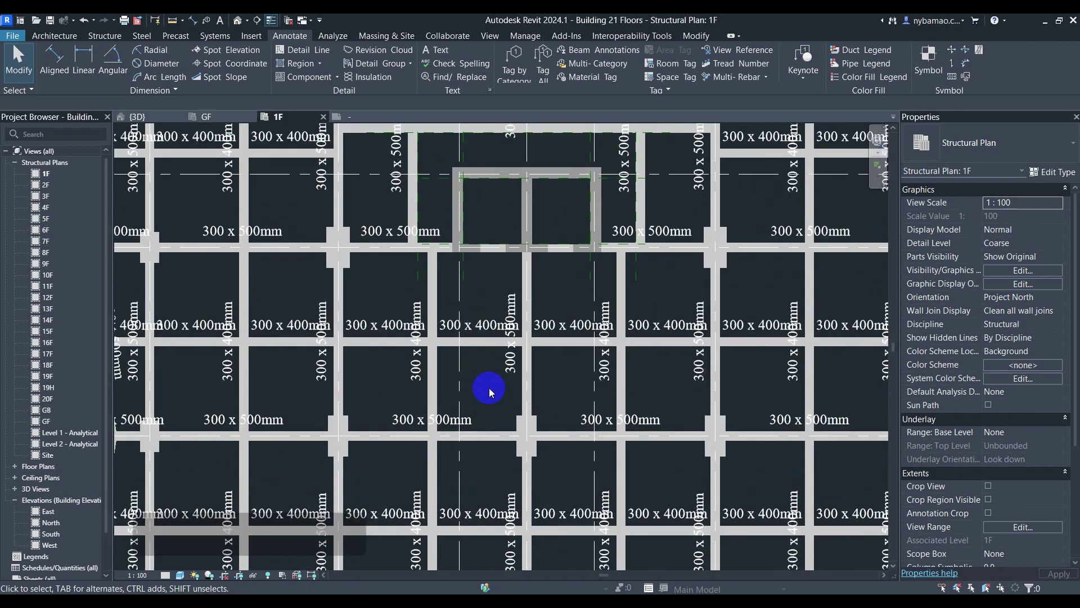
pyautogui.moveTo(340, 376); pyautogui.dragTo(397, 499, button='middle')
pyautogui.scroll(-2, 393, 467)
pyautogui.moveTo(501, 424); pyautogui.dragTo(427, 447, button='middle')
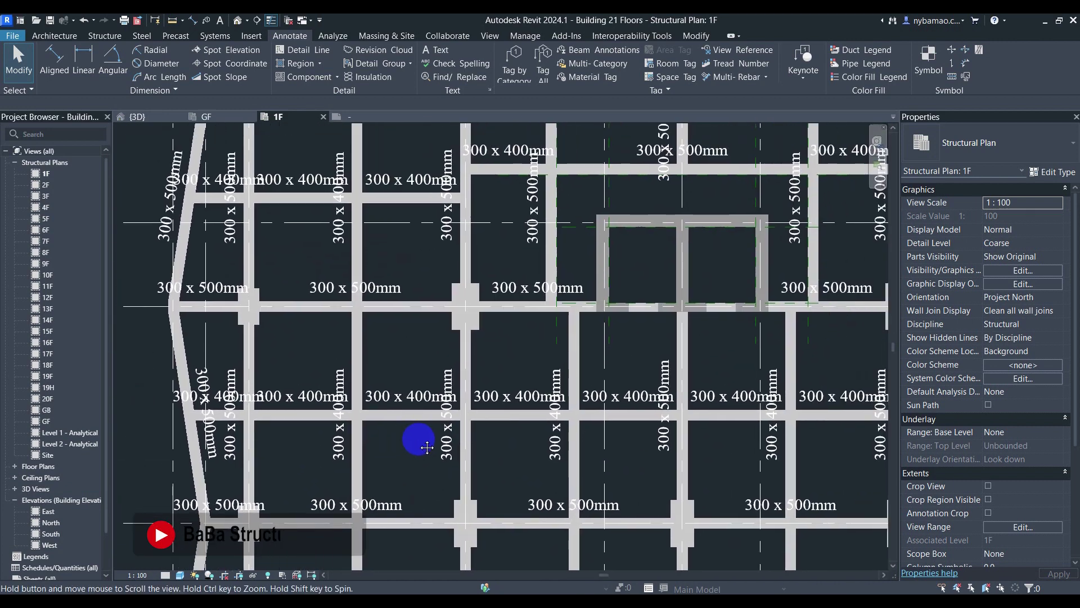
pyautogui.scroll(-5, 484, 378)
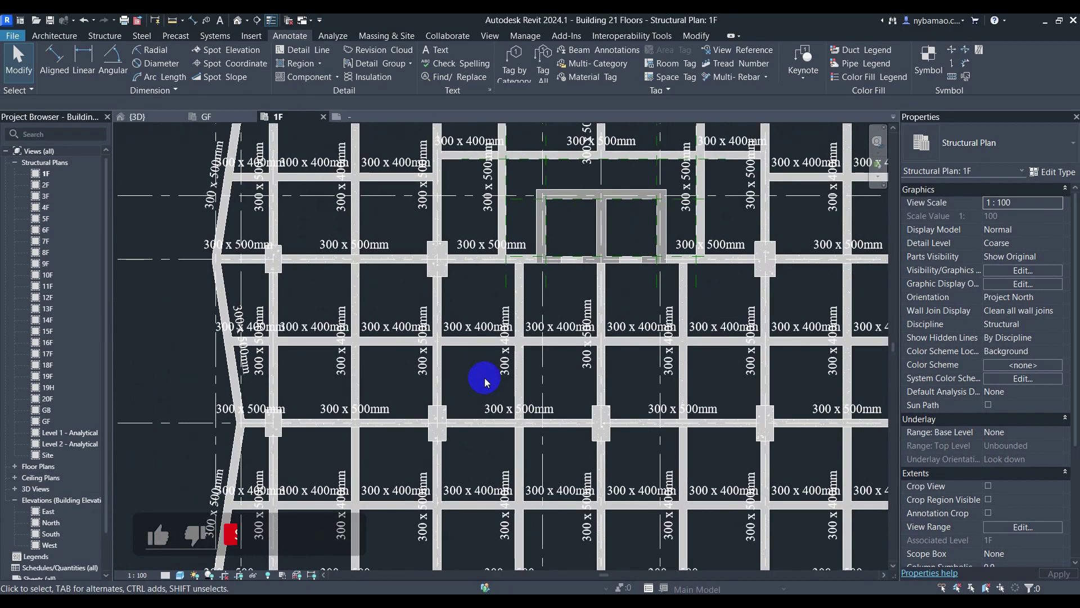
pyautogui.moveTo(475, 379); pyautogui.dragTo(484, 387, button='middle')
pyautogui.scroll(1, 278, 446)
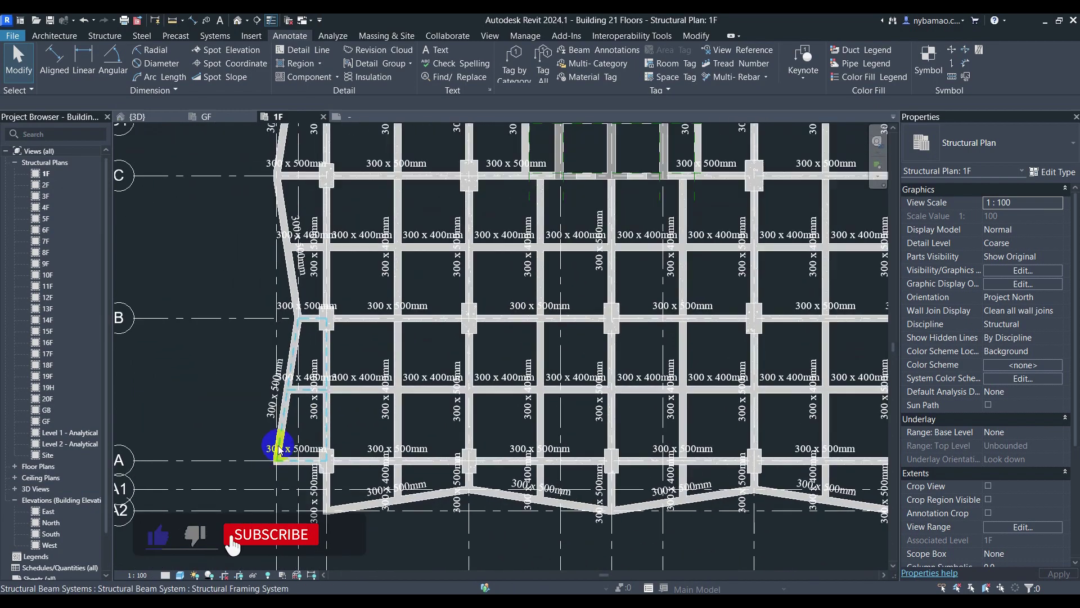
pyautogui.scroll(-2, 278, 446)
pyautogui.moveTo(399, 352); pyautogui.dragTo(418, 389, button='middle')
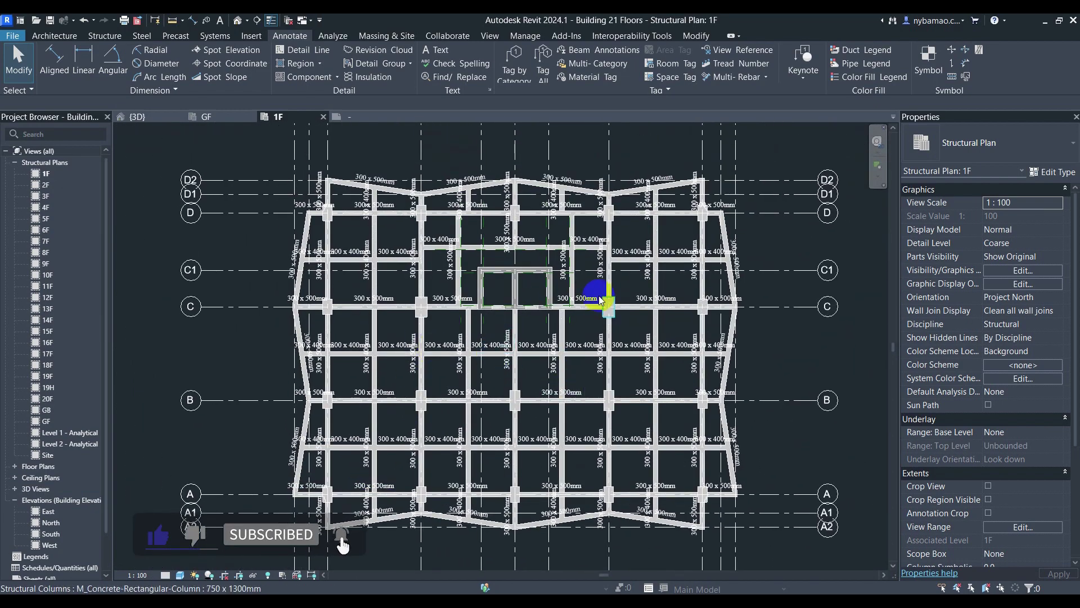
pyautogui.click(213, 116)
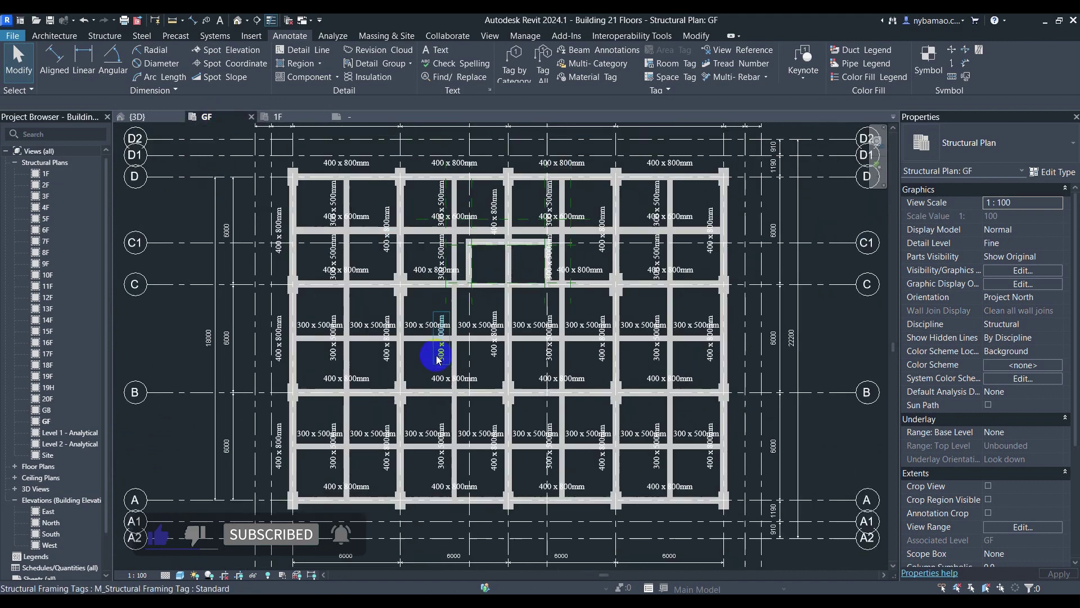
pyautogui.moveTo(444, 313); pyautogui.dragTo(487, 339, button='middle')
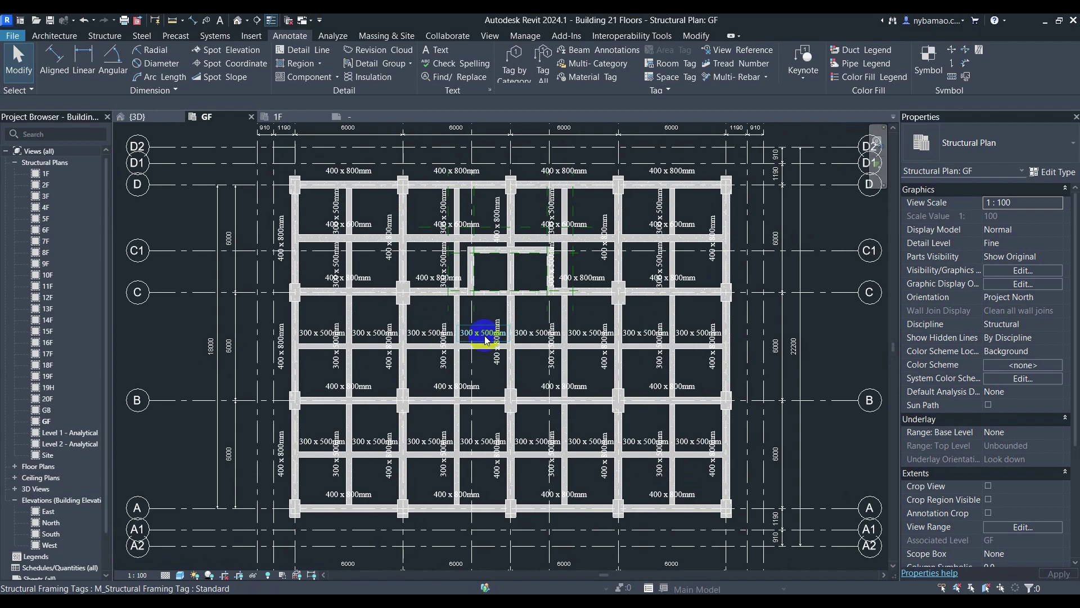